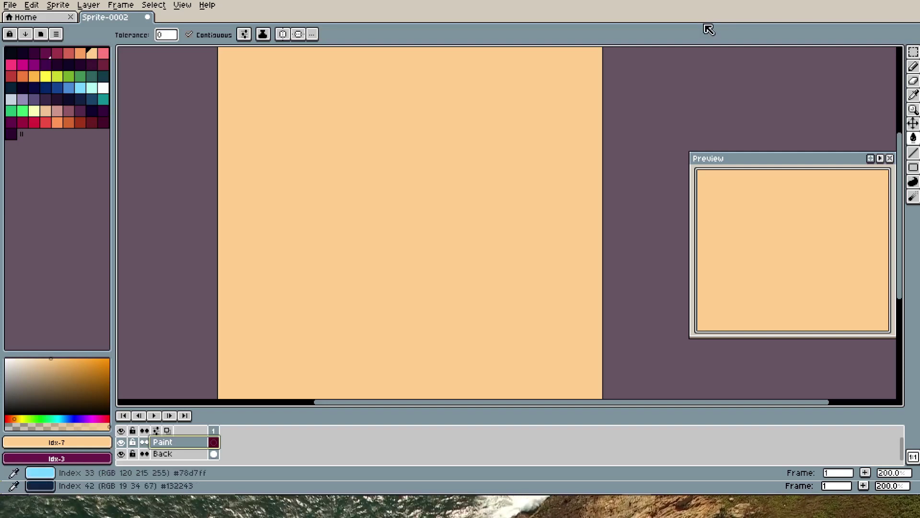
- Draw a filled dark blue (#032769, index 30) upright rectangle in the canvas's left half on the Paint layer
left_click(69, 88)
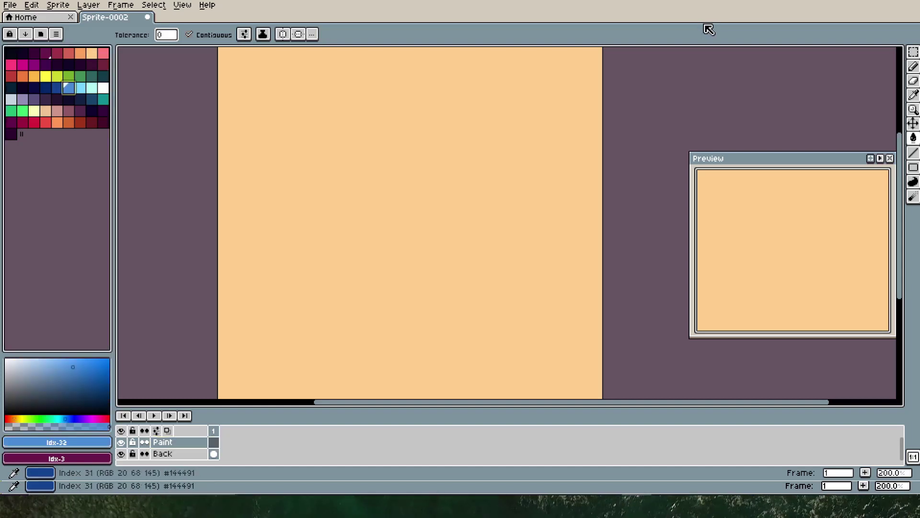
key("bracketleft")
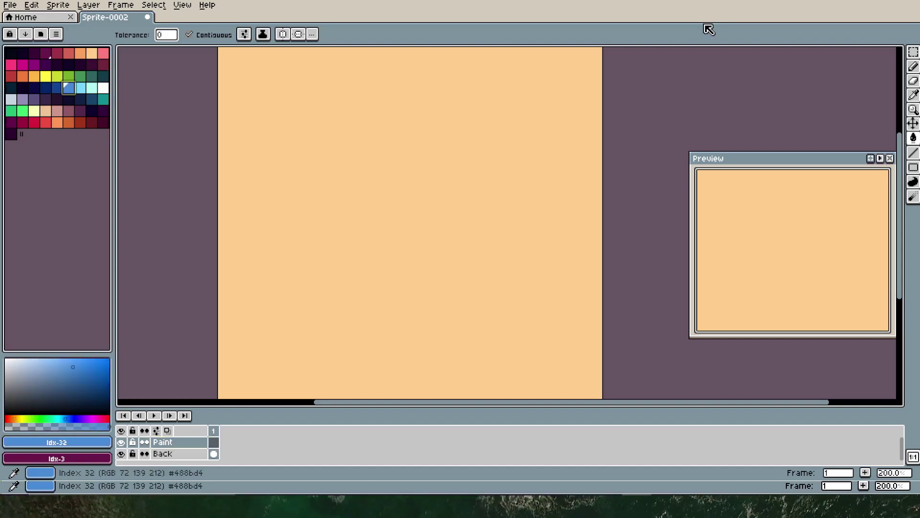
key("u")
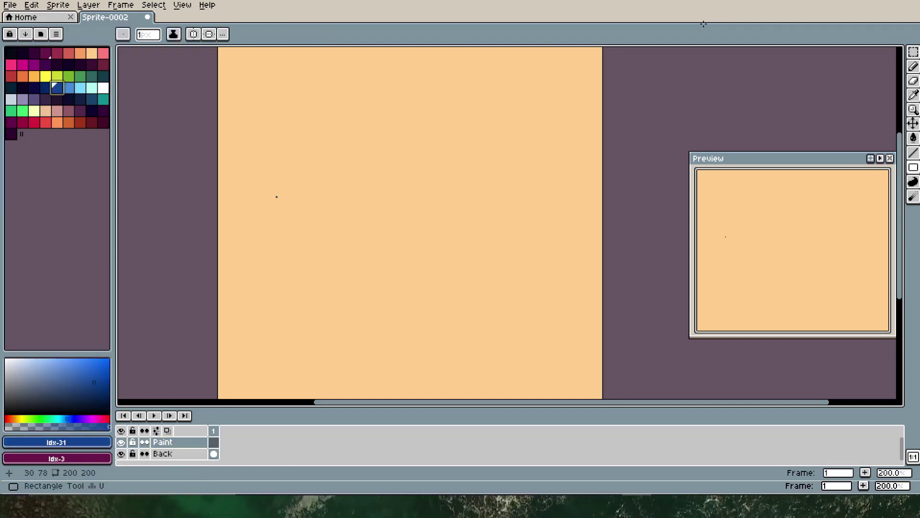
key("u")
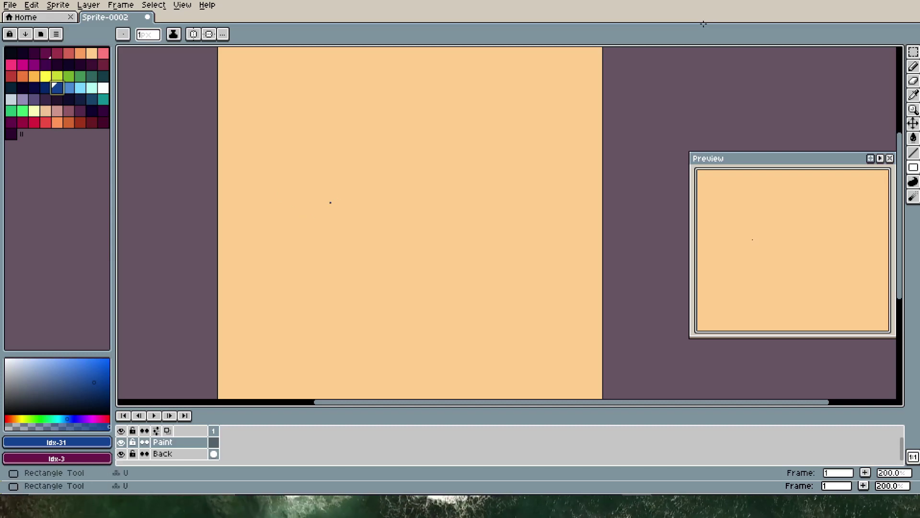
key("u")
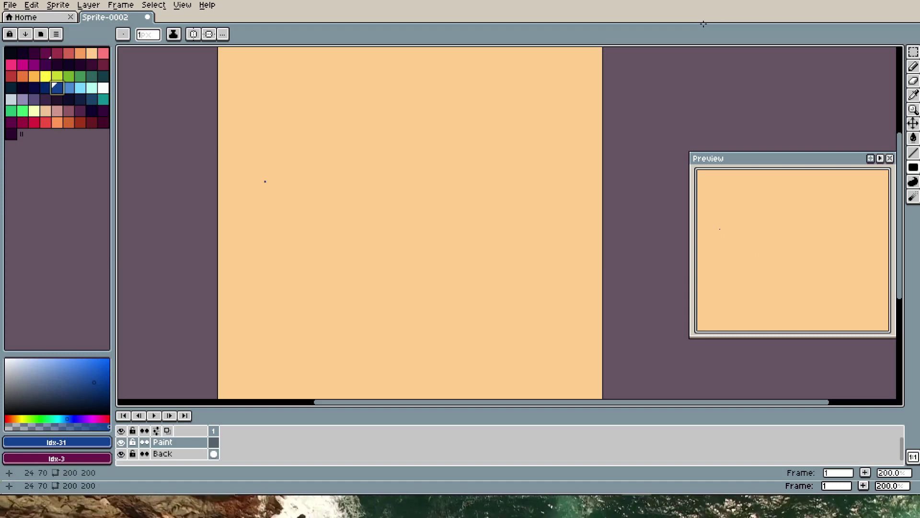
key("bracketleft")
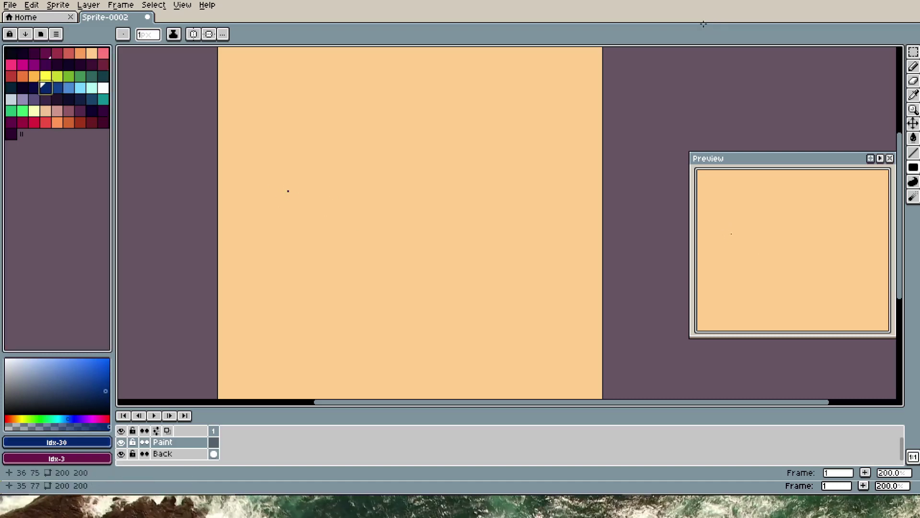
mouse_move(270, 177)
left_mouse_down()
mouse_move(393, 283)
mouse_move(392, 266)
mouse_move(341, 283)
mouse_move(362, 279)
mouse_move(352, 279)
left_mouse_up()
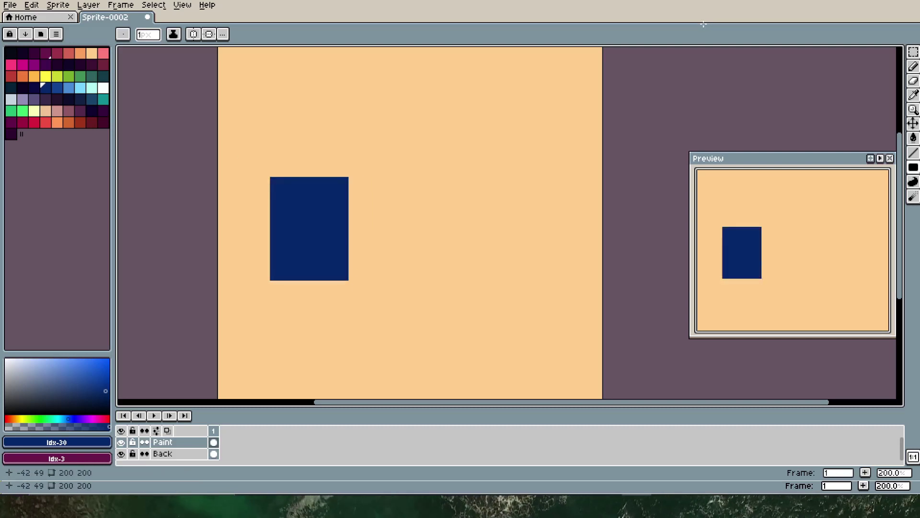
- Draw a wider filled light blue (#78d7ff, index 33) rectangle of the same height against the dark blue rectangle's right edge
key("bracketright")
key("bracketright")
key("bracketright")
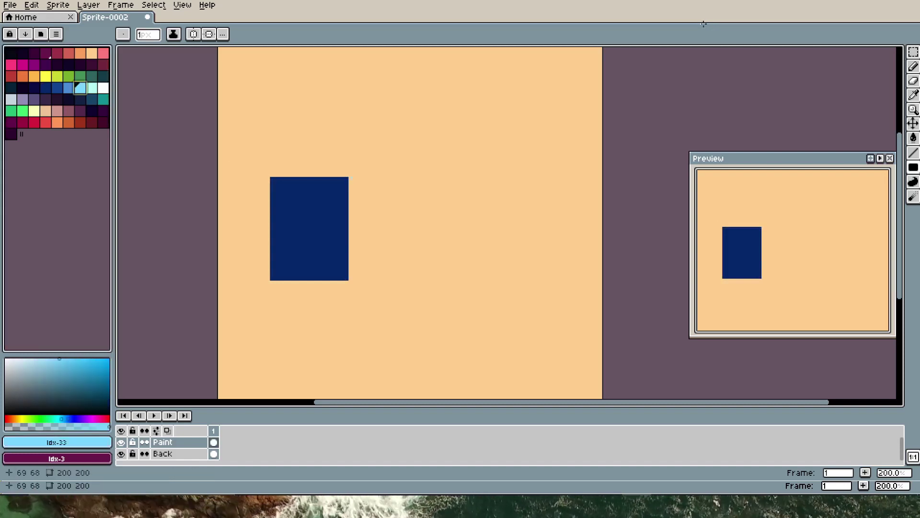
left_click_drag(350, 177, 456, 280)
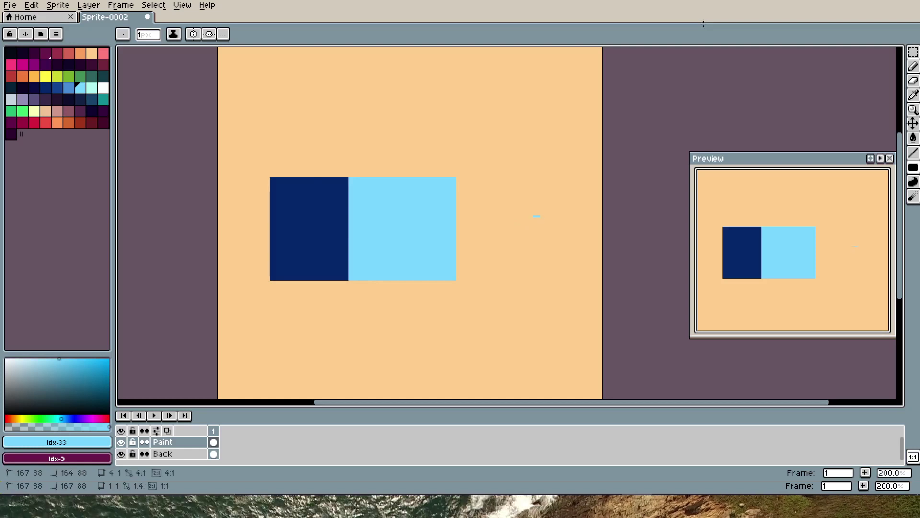
left_click_drag(535, 216, 506, 215)
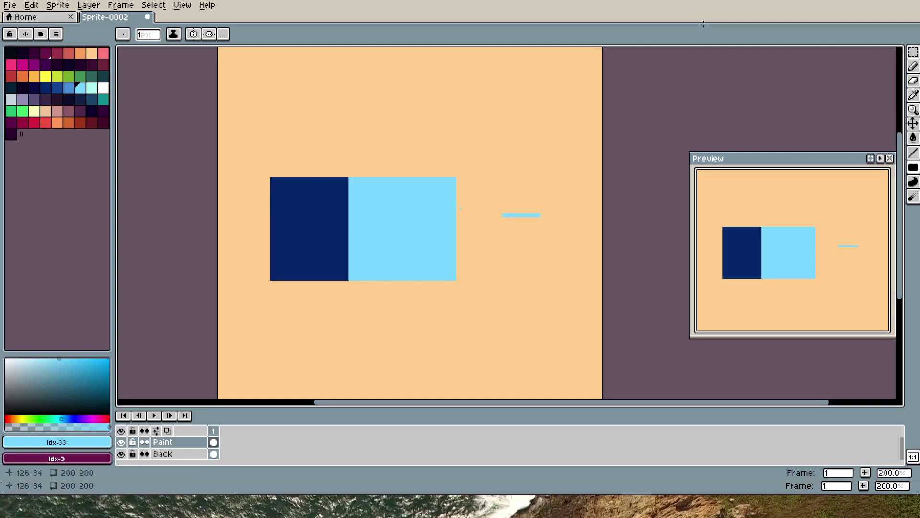
left_click_drag(301, 131, 301, 157)
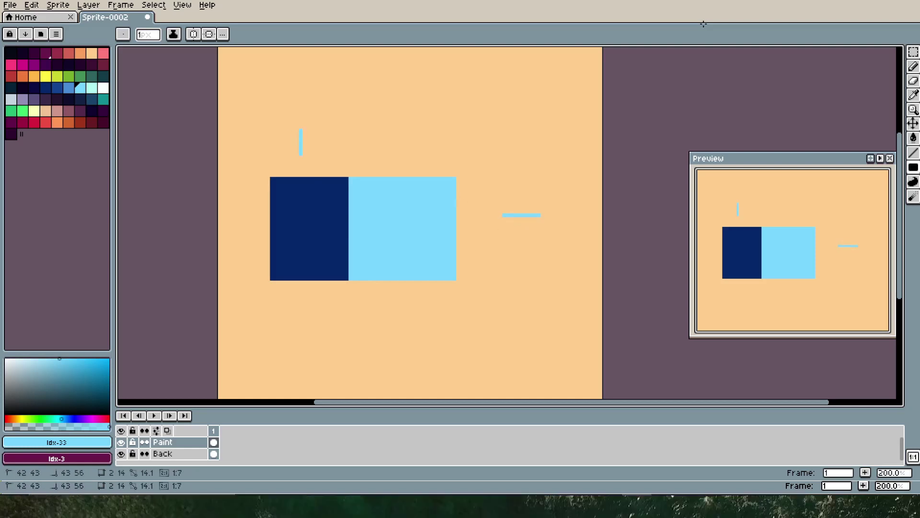
left_click_drag(230, 224, 250, 223)
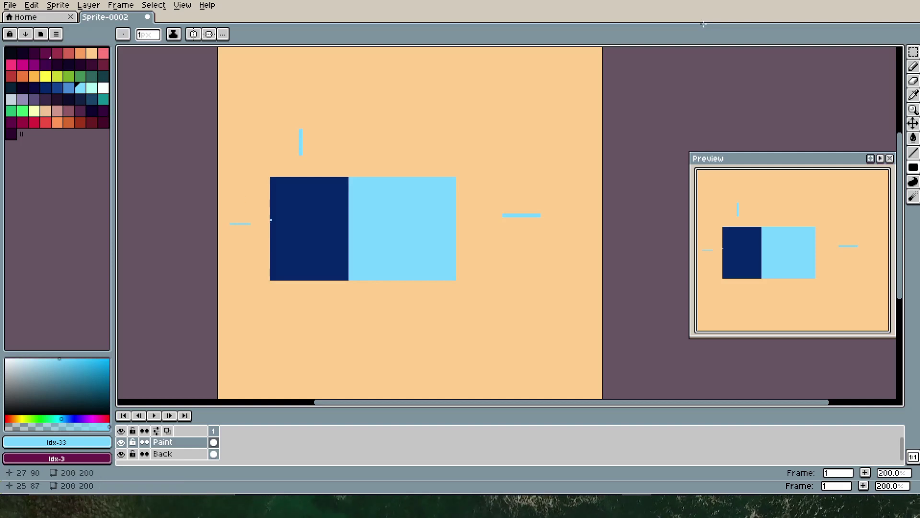
key("ctrl+z")
key("ctrl+z")
key("ctrl+z")
key("ctrl+z")
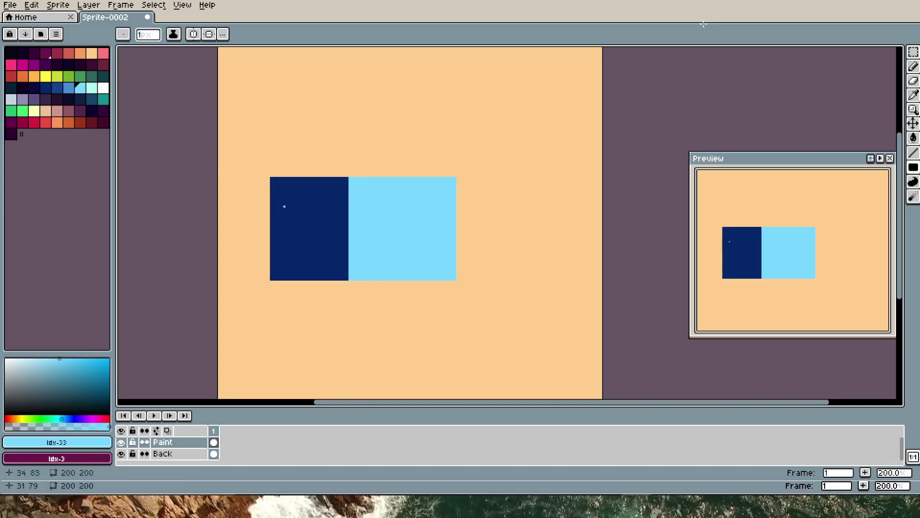
- Move the two joined rectangles right so they sit near the horizontal centre of the canvas
key("v")
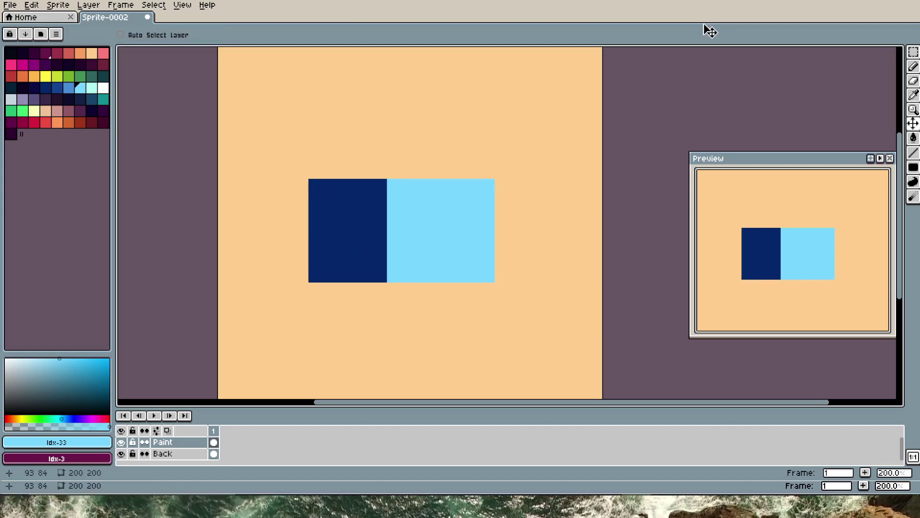
key("i")
key("v")
- Stack two progressively narrower light blue filled rectangles above the light face and erase the top tier's left edge slightly
key("u")
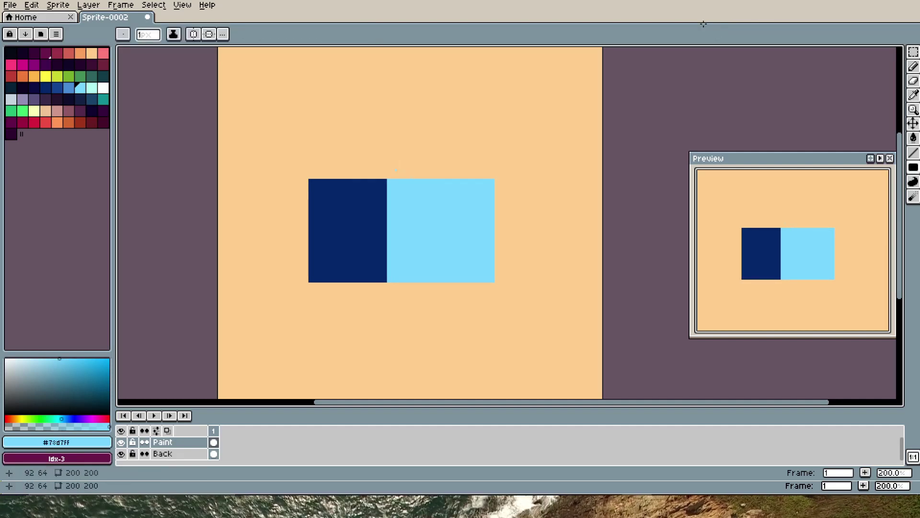
left_click_drag(483, 189, 475, 191)
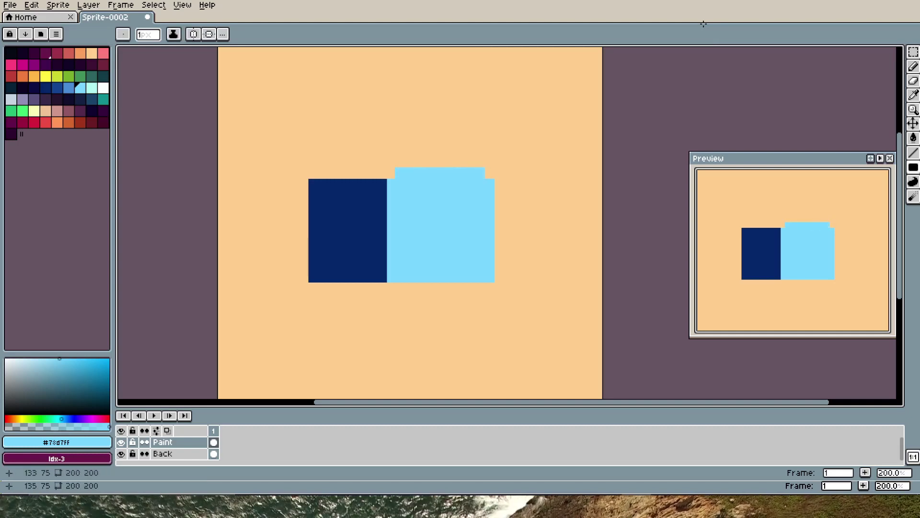
left_click_drag(402, 159, 477, 178)
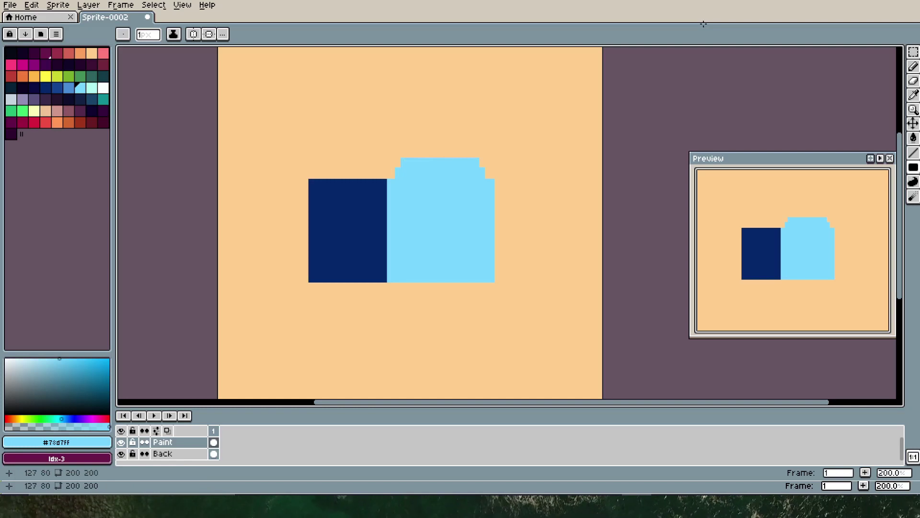
key("e")
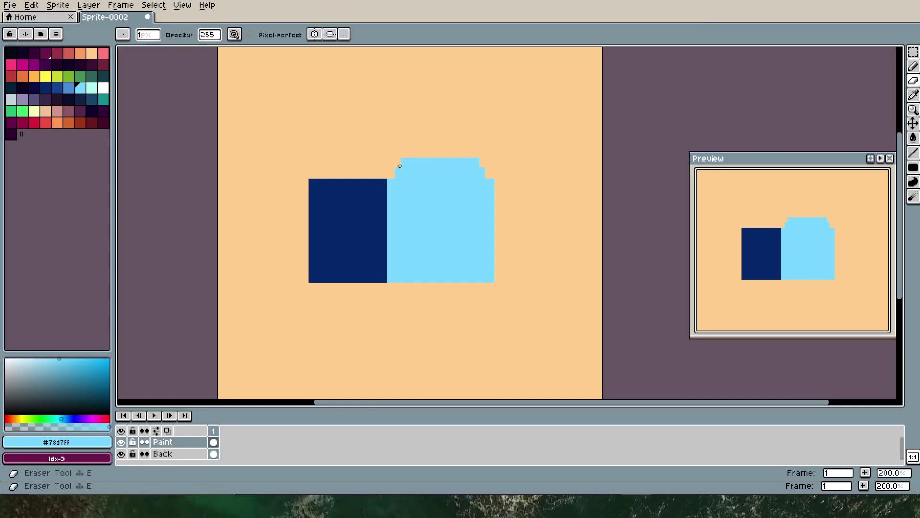
left_click(402, 159)
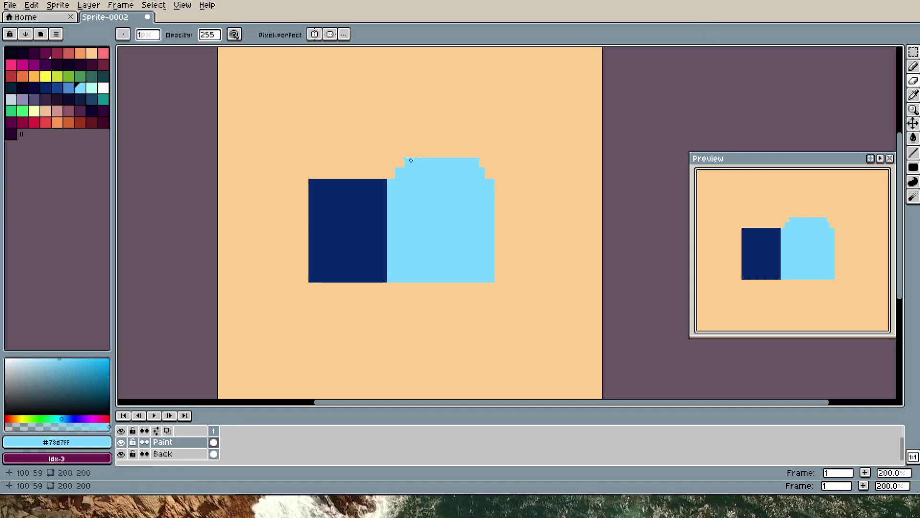
left_click(403, 160)
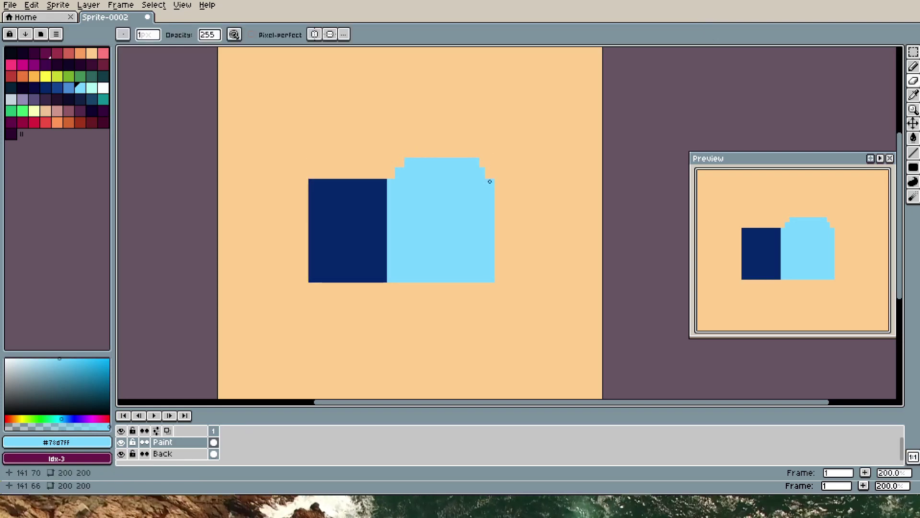
- Add two matching dark blue #032769 tiers above the dark face, meeting the light tiers and stepping inward at the left
key("i")
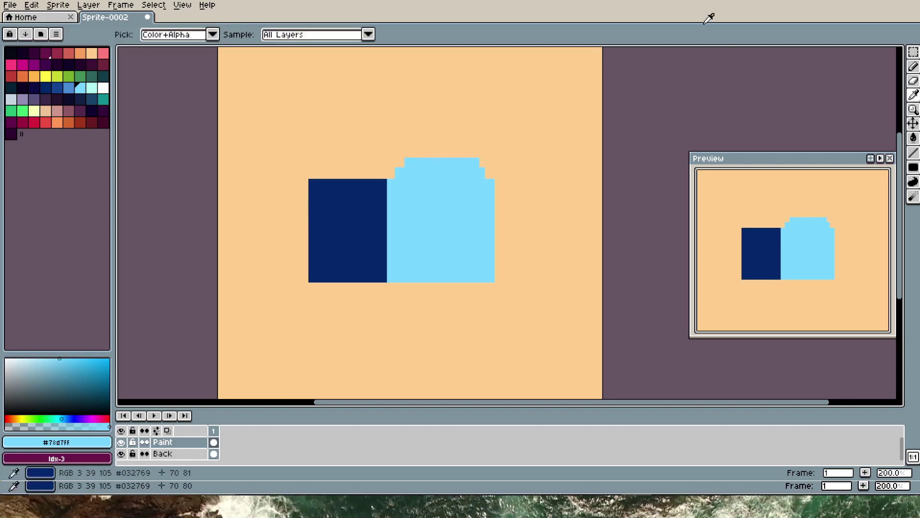
left_click(704, 22)
key("shift+u")
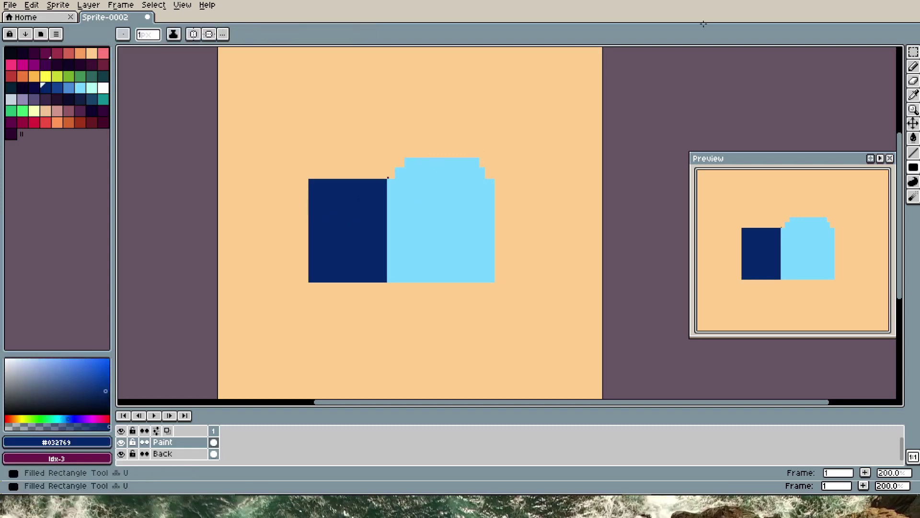
left_click_drag(402, 159, 319, 167)
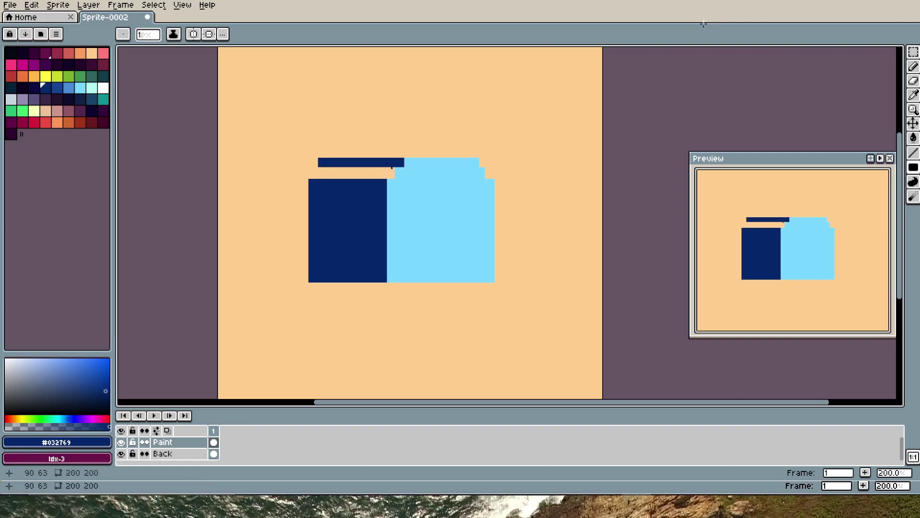
left_click_drag(392, 169, 315, 178)
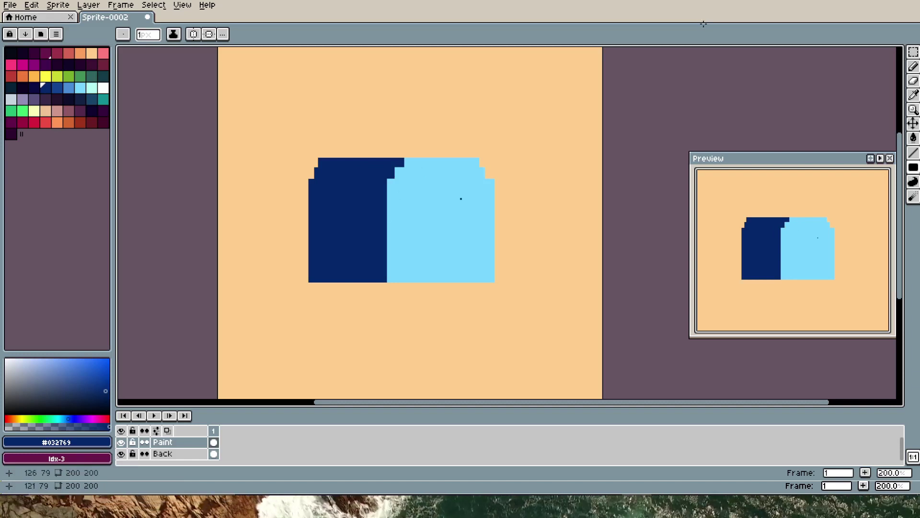
- Extend both light blue upper tiers slightly to the right using the sampled light blue #78d7ff
left_click(487, 172, "alt")
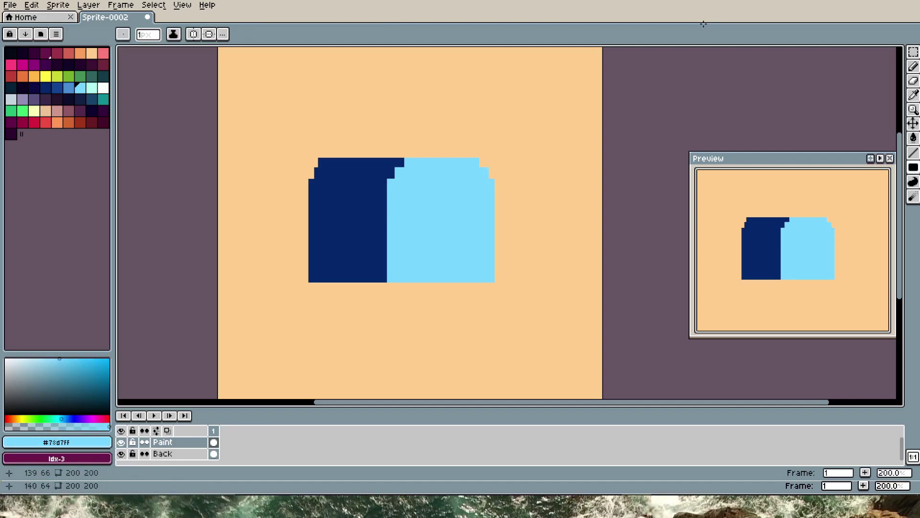
left_click_drag(480, 159, 484, 166)
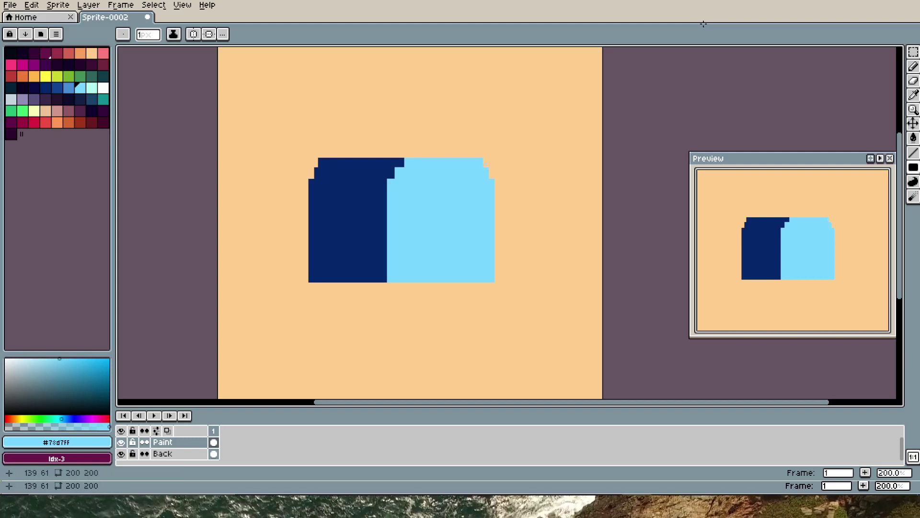
- Erase thin strips from both outer ends of the top tier and cut a small notch in the dark face's left edge
key("e")
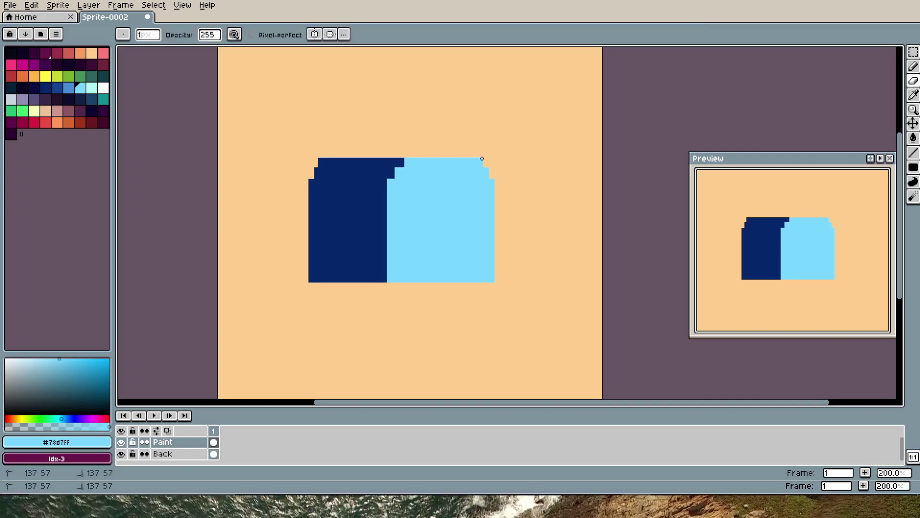
left_click_drag(483, 159, 482, 165)
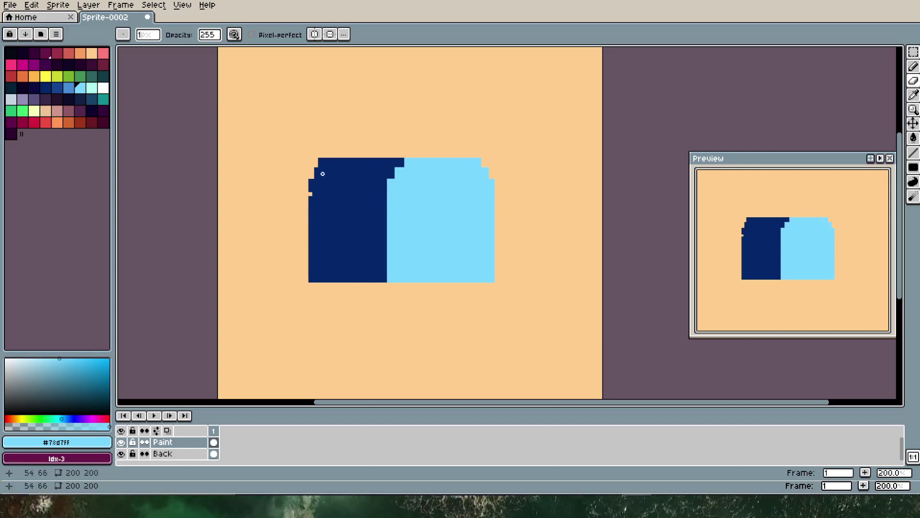
left_click(319, 159)
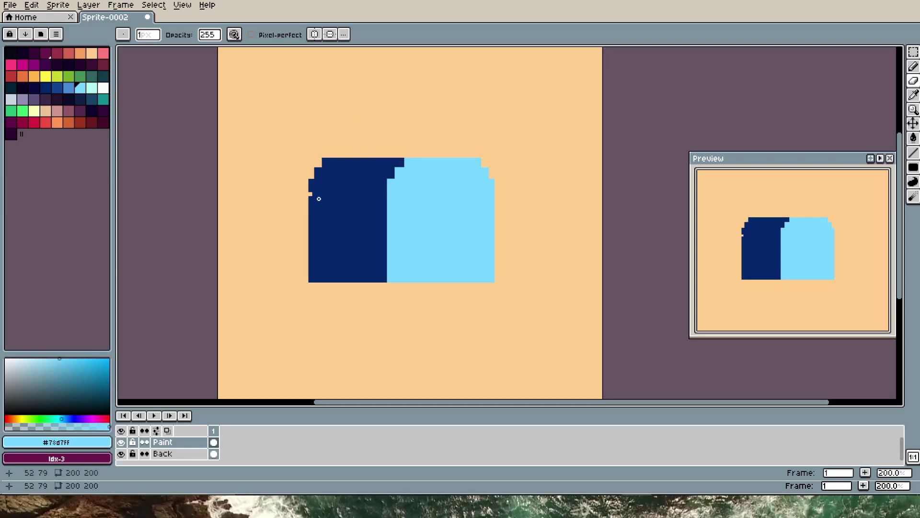
- Draw a thin horizontal seam in darker blue, index 29, from the left notch across the dark face to the light face
left_click(708, 30)
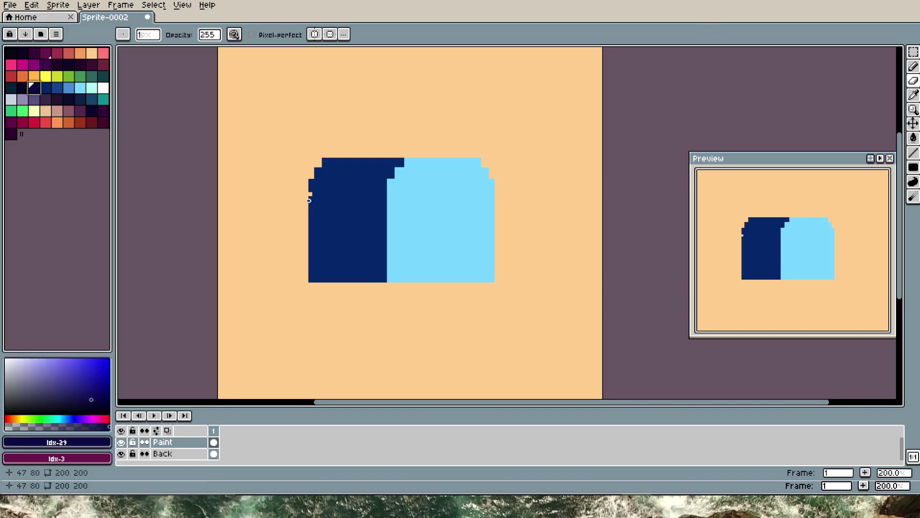
key("u")
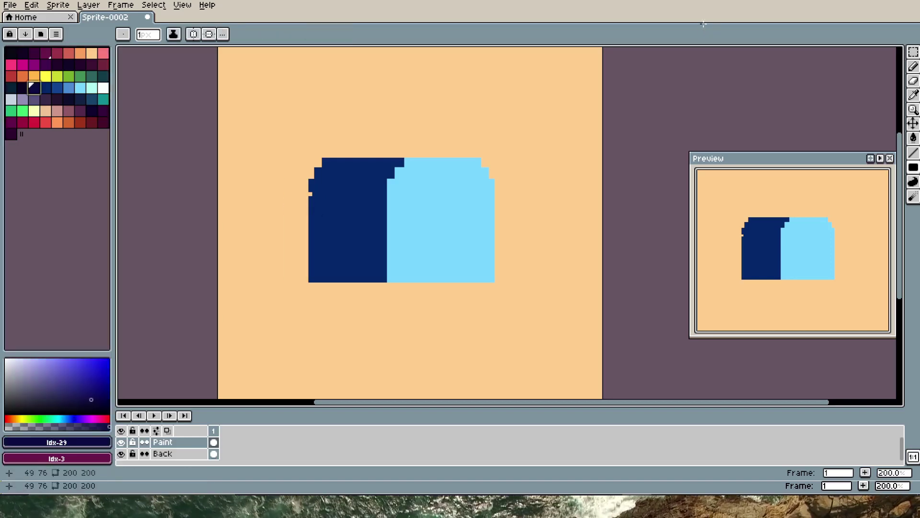
left_click_drag(312, 193, 374, 195)
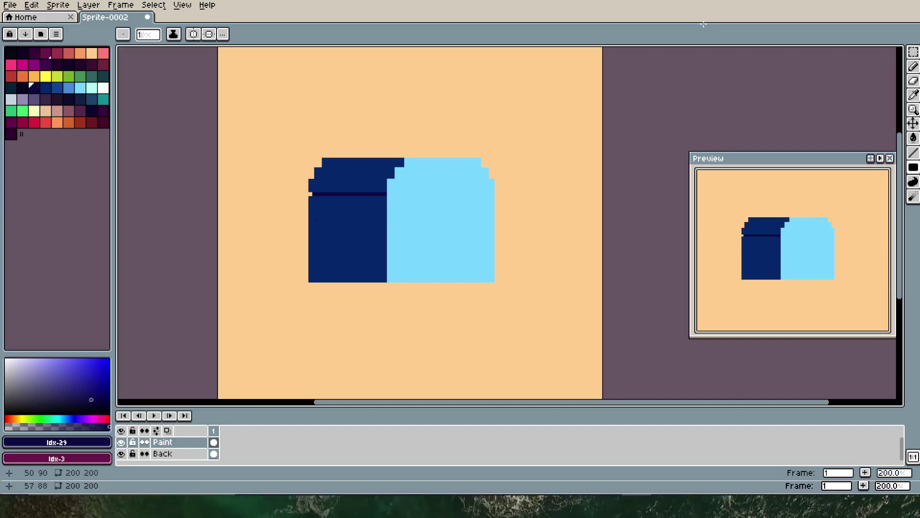
- Pick the dark blue #032769 from the block's dark upper tier as the drawing colour
scroll(285, 137, "up", 1)
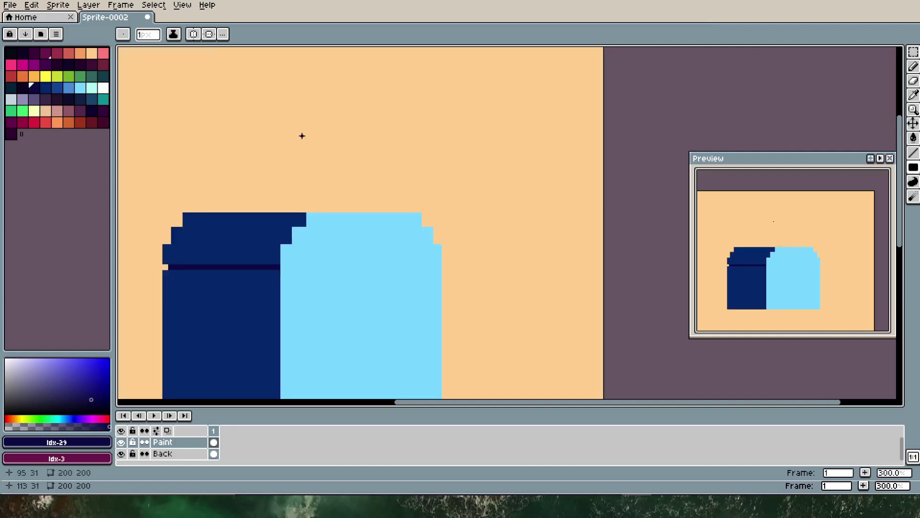
mouse_move(178, 172)
left_mouse_down()
mouse_move(235, 195)
mouse_move(349, 184)
left_mouse_up()
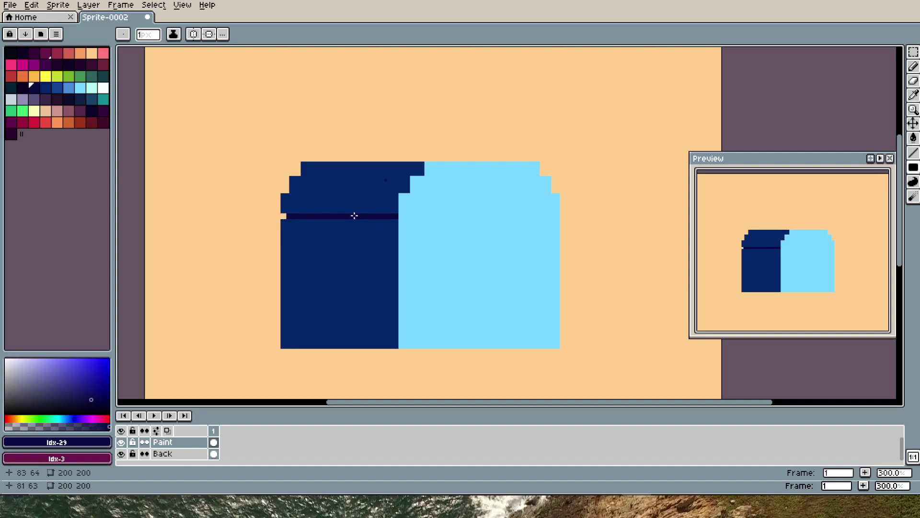
key("i")
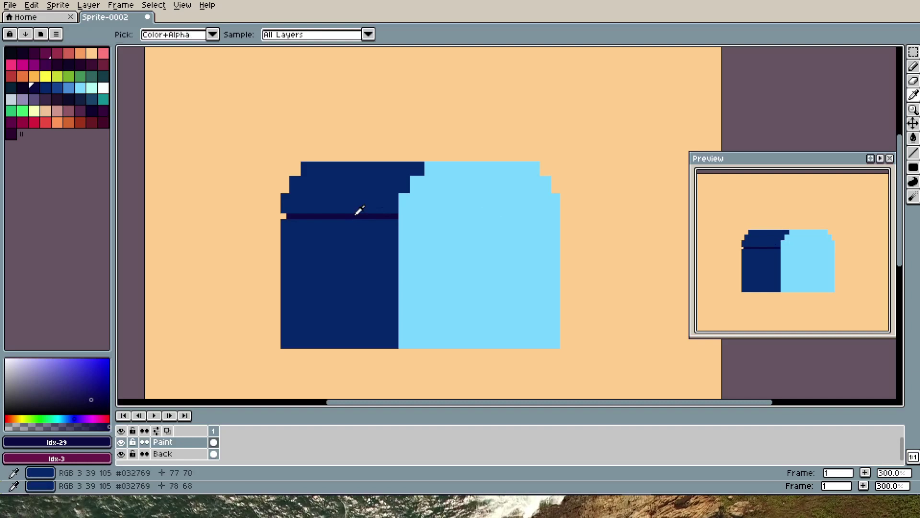
key("b")
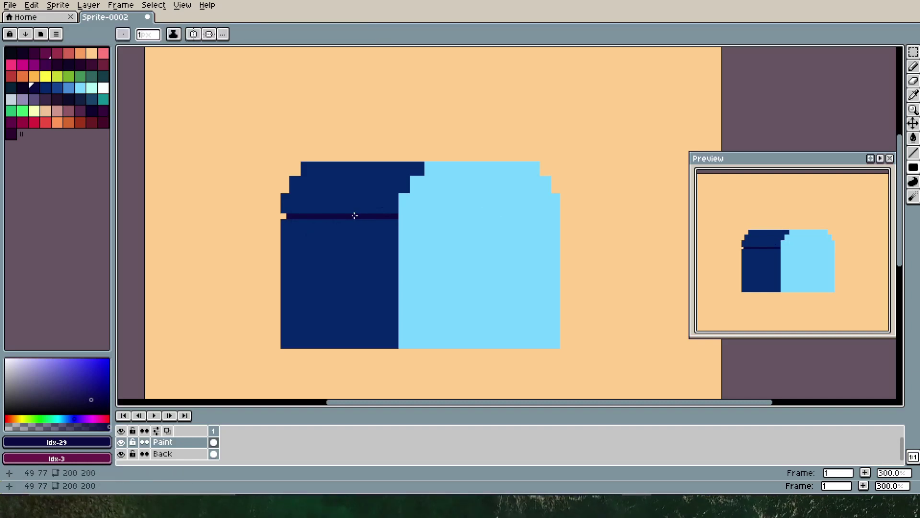
left_click(417, 200)
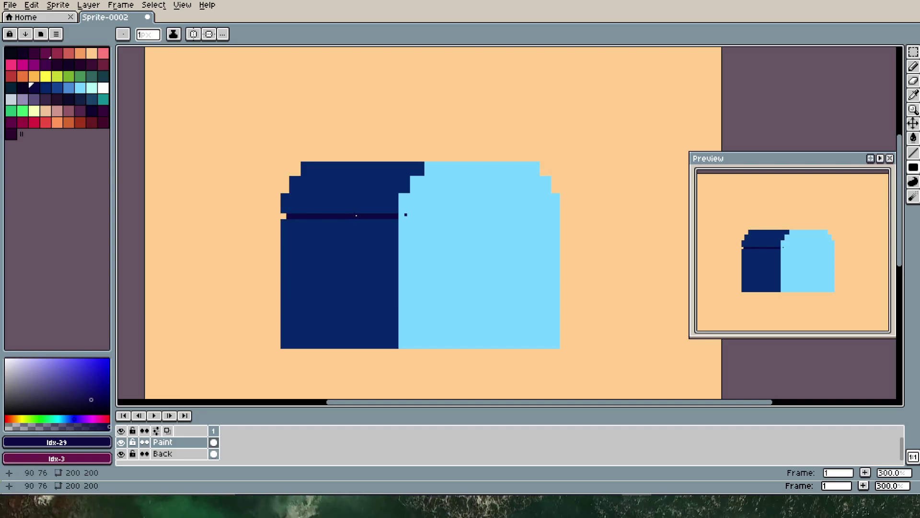
key("ctrl+z")
left_click(355, 191, "alt")
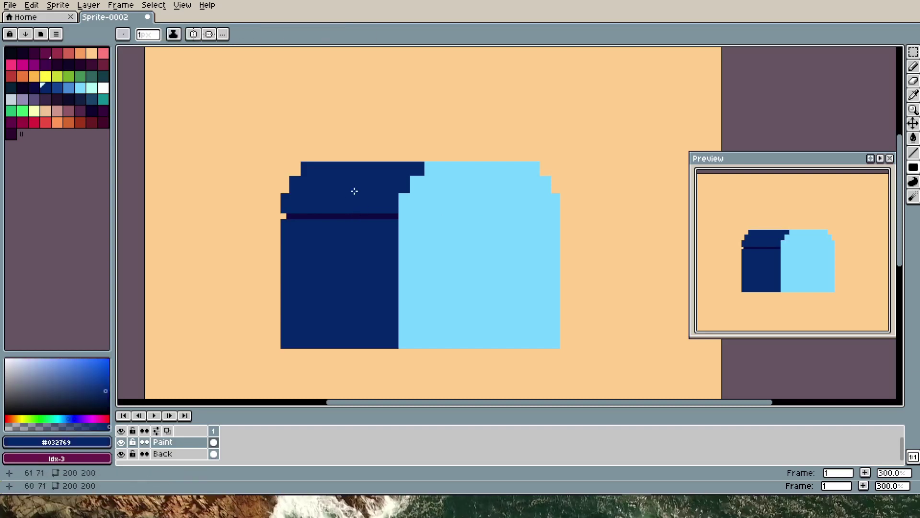
left_click_drag(340, 128, 345, 145)
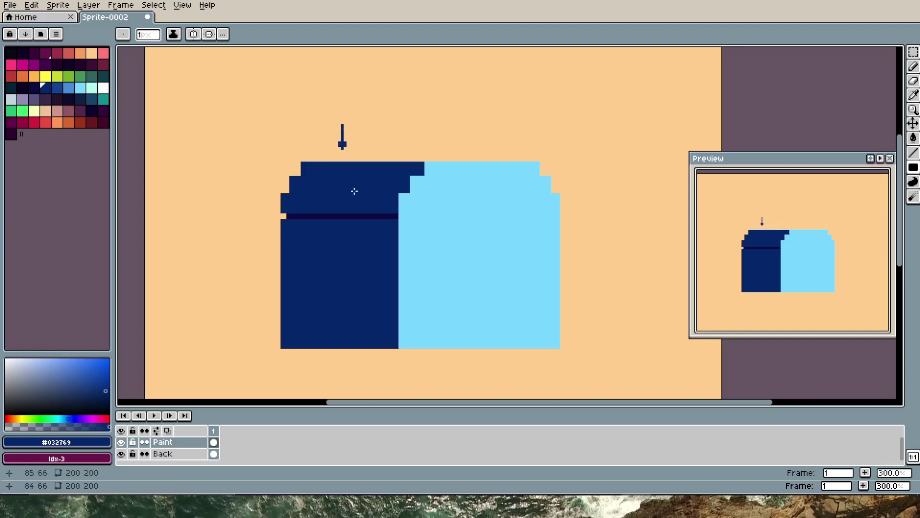
key("v")
key("ctrl+z")
key("ctrl+z")
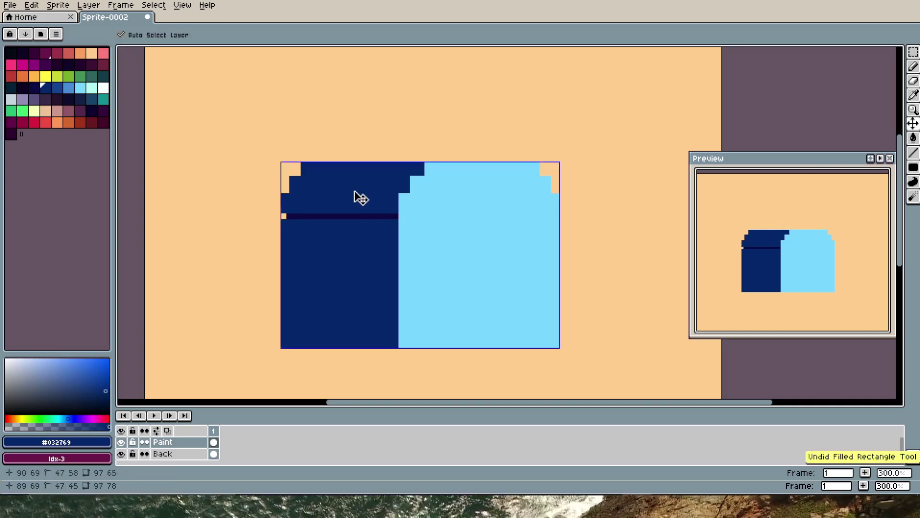
- Continue the seam across the light face with a #032769 rectangle about 55 by 2 pixels, stopping just short of the outer edge
key("u")
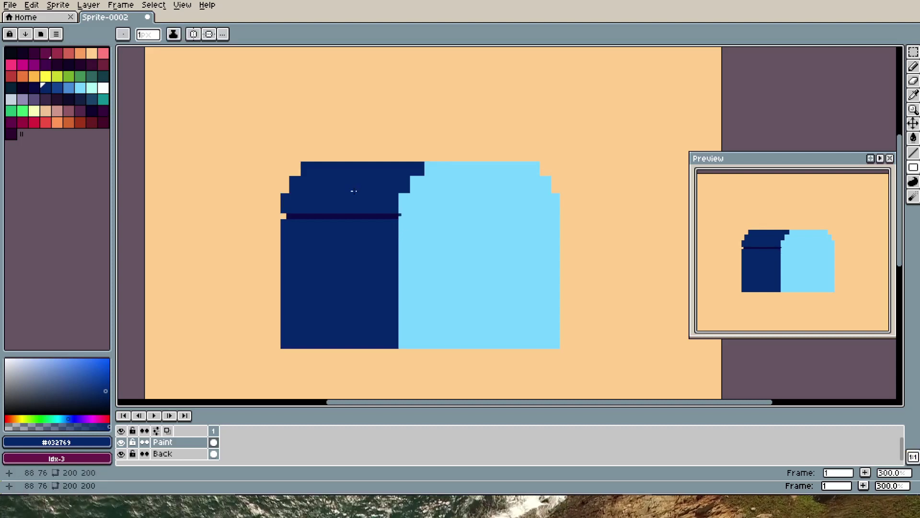
left_click_drag(354, 191, 354, 190)
key("v")
key("ctrl+z")
key("u")
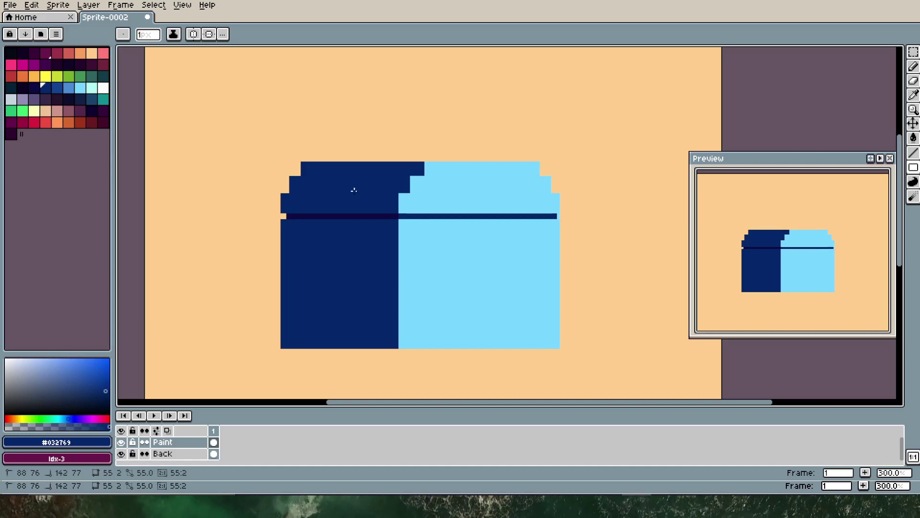
- Draw a door about 19 by 23 pixels at the base of the light face and fill it with dark blue #032769
key("e")
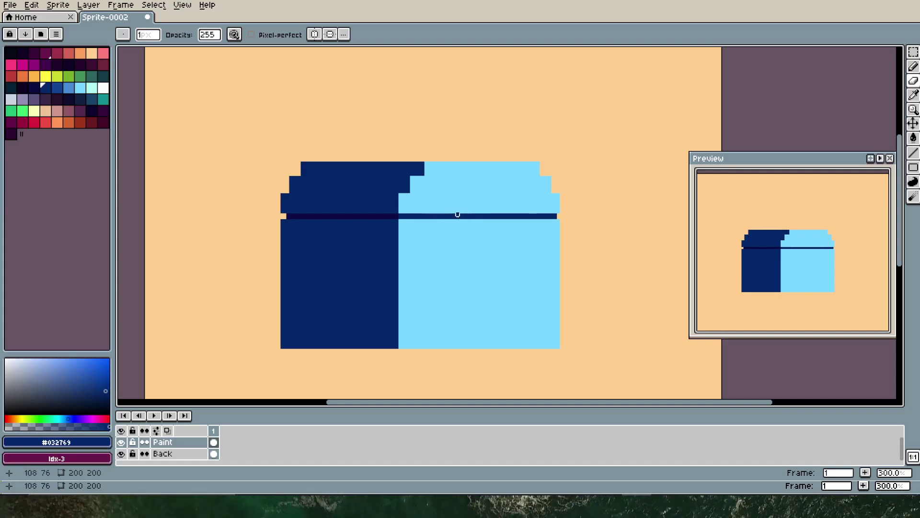
key("i")
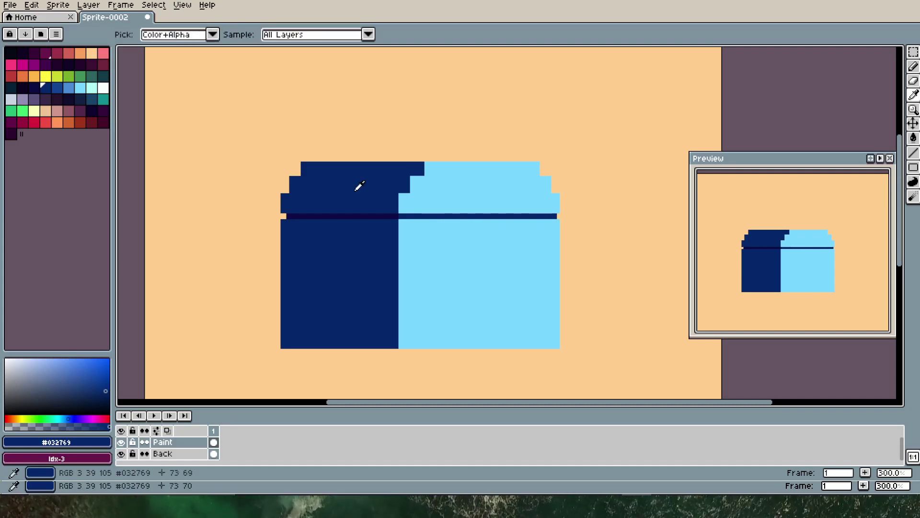
key("b")
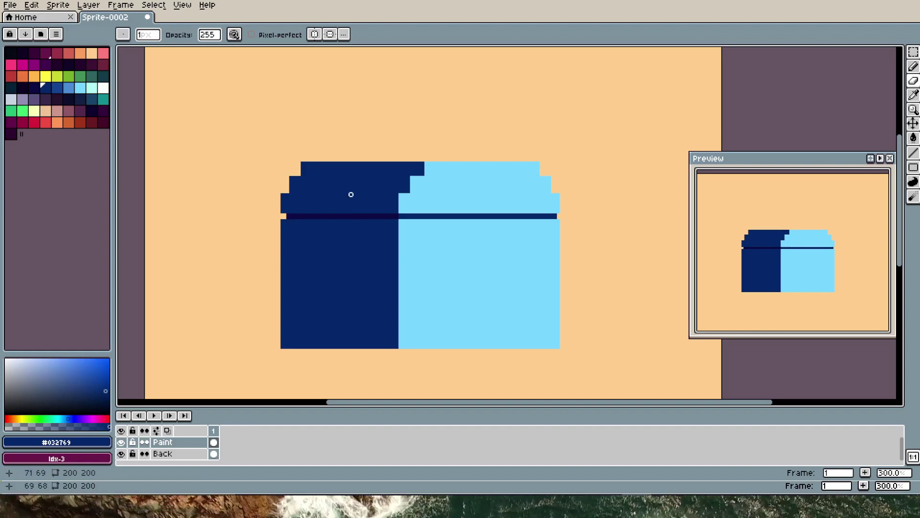
key("i")
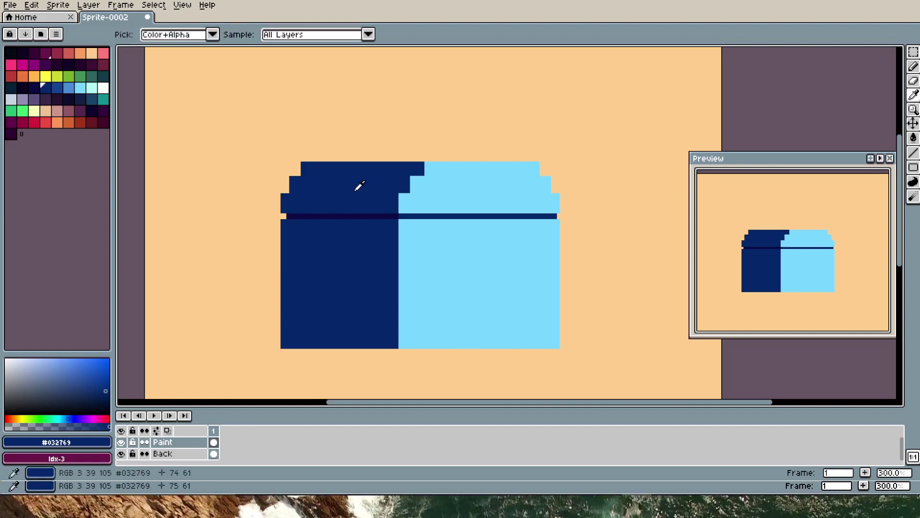
key("b")
key("u")
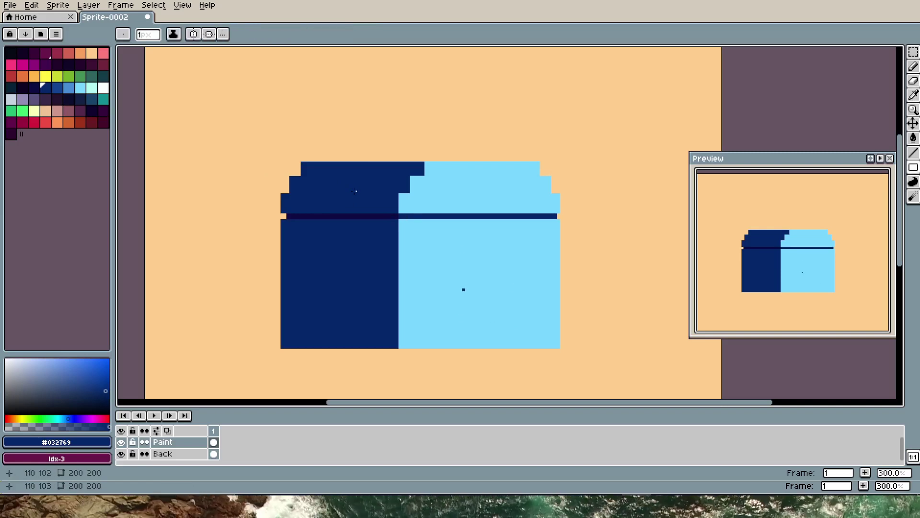
left_click_drag(461, 284, 512, 347)
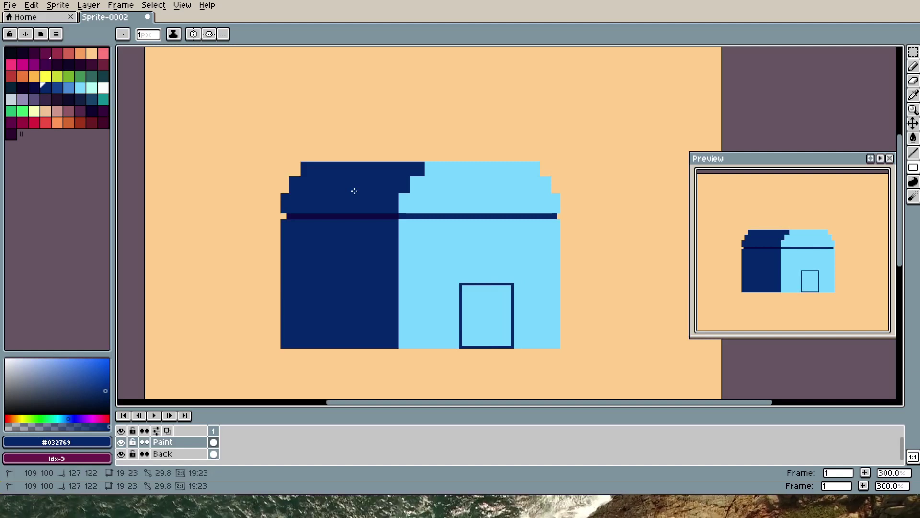
key("g")
left_click(355, 191)
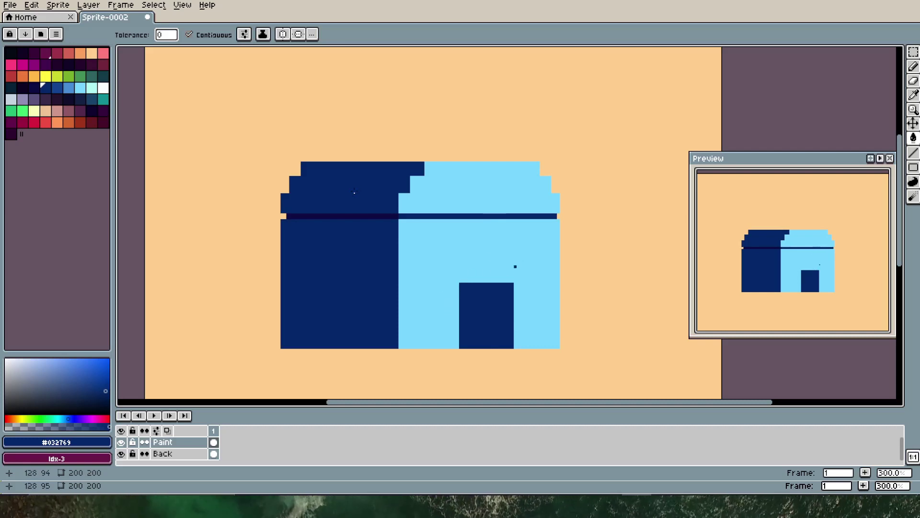
- Shade the door's right edge with a full-height strip about 4 pixels wide in the darker seam colour #0c0b42
key("i")
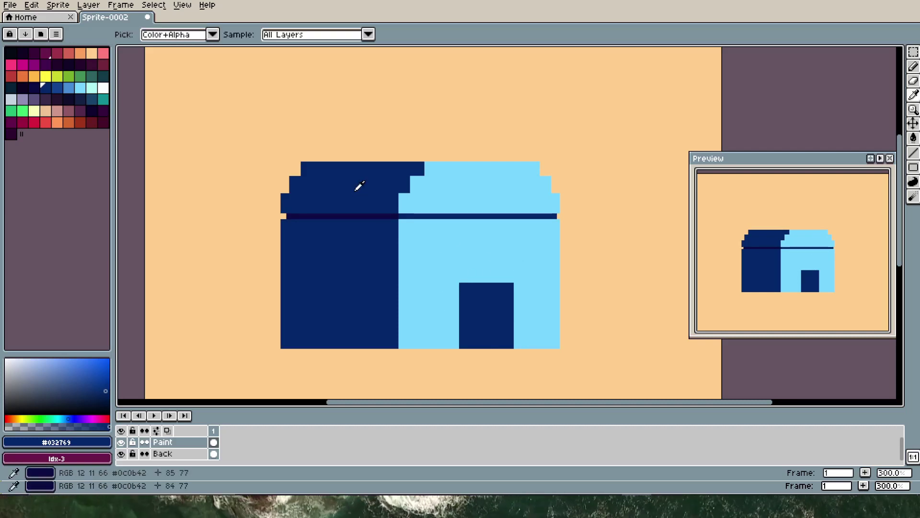
left_click(355, 190)
key("g")
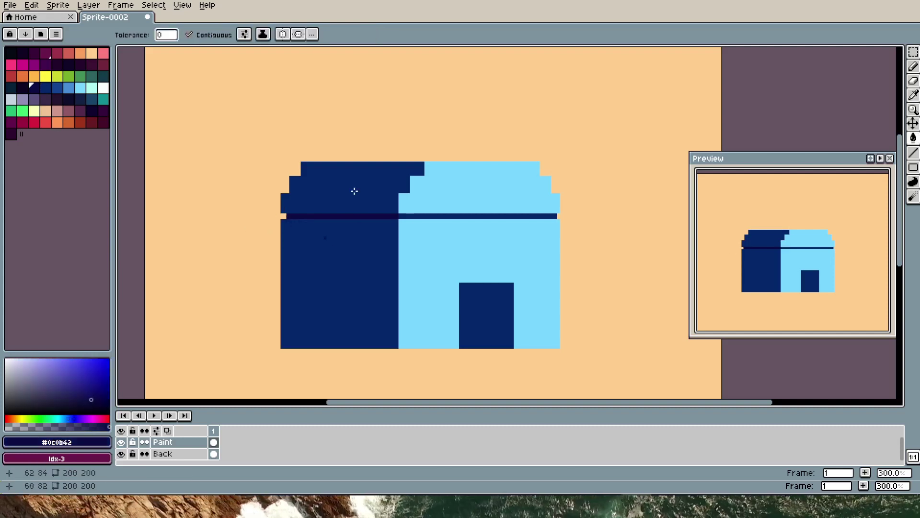
key("u")
key("u")
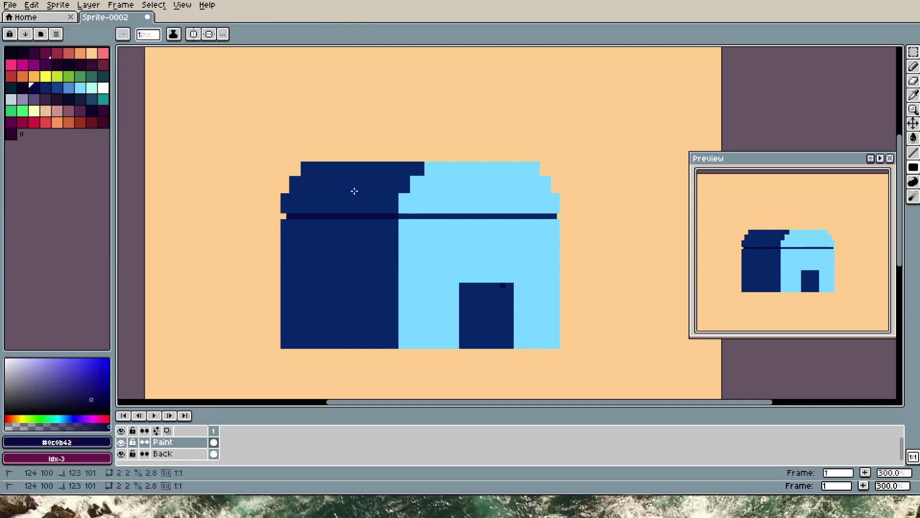
left_click_drag(504, 283, 509, 348)
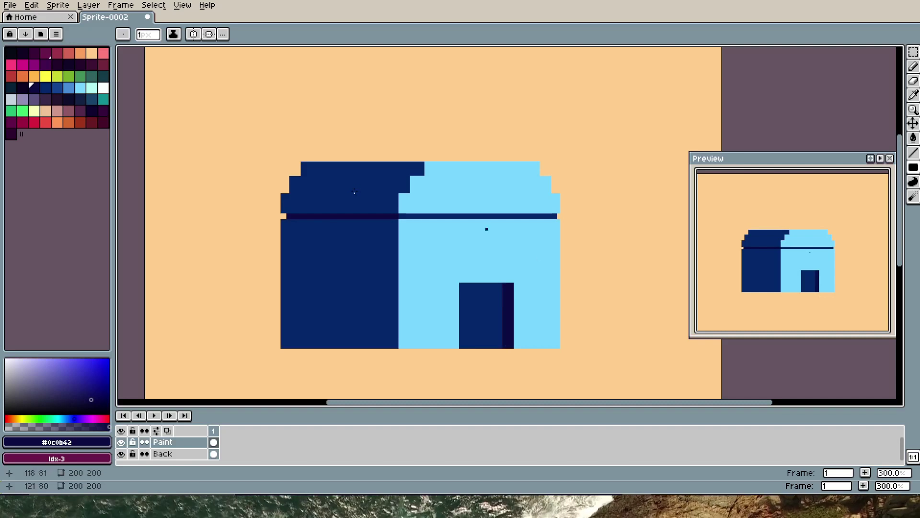
- Cut off both upper corners of the door with thick diagonal lines in the light face's sampled blue #78d7ff
scroll(489, 288, "down", 2)
scroll(489, 288, "left", 2)
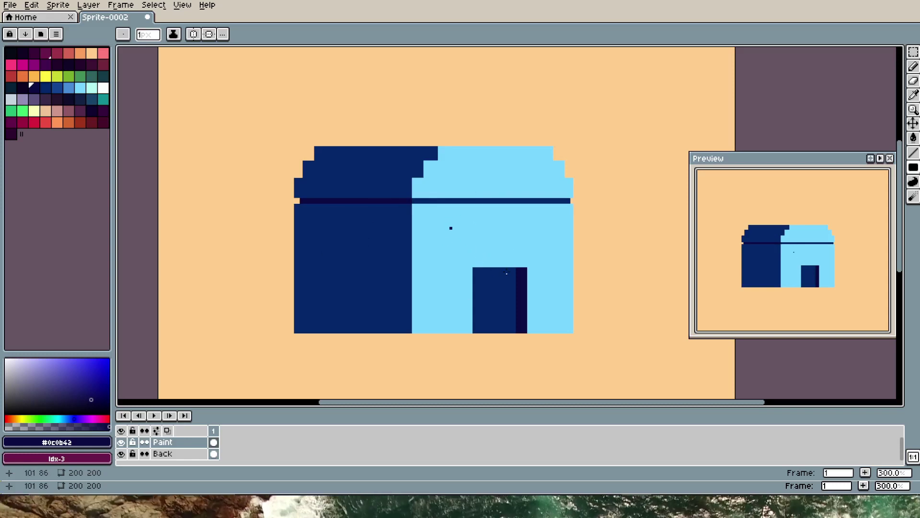
key("i")
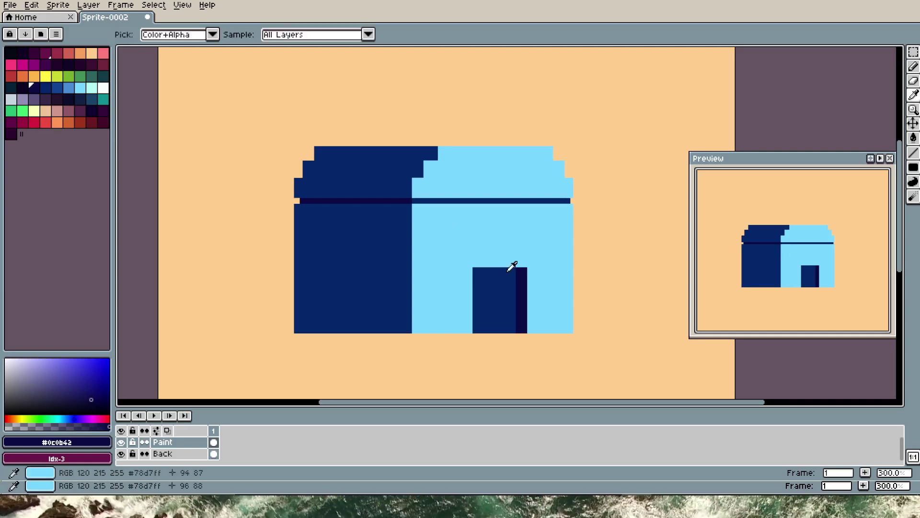
left_click(509, 270)
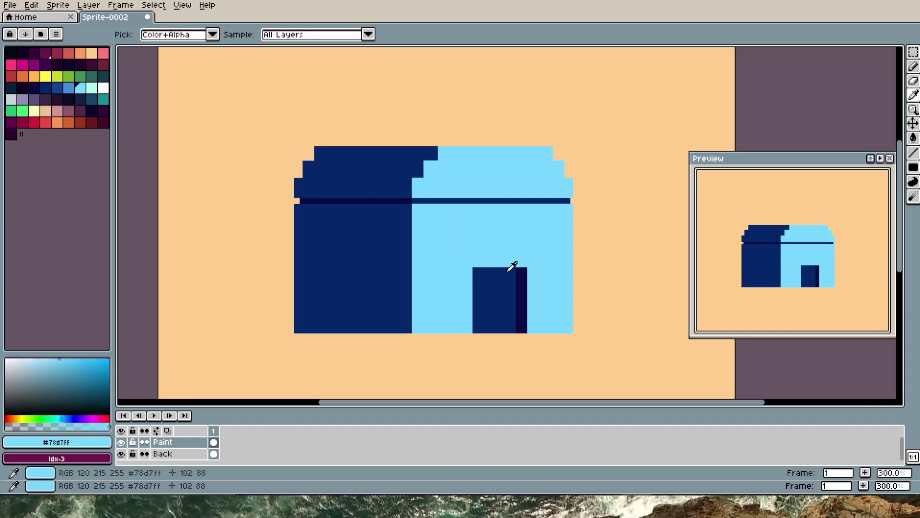
key("b")
key("l")
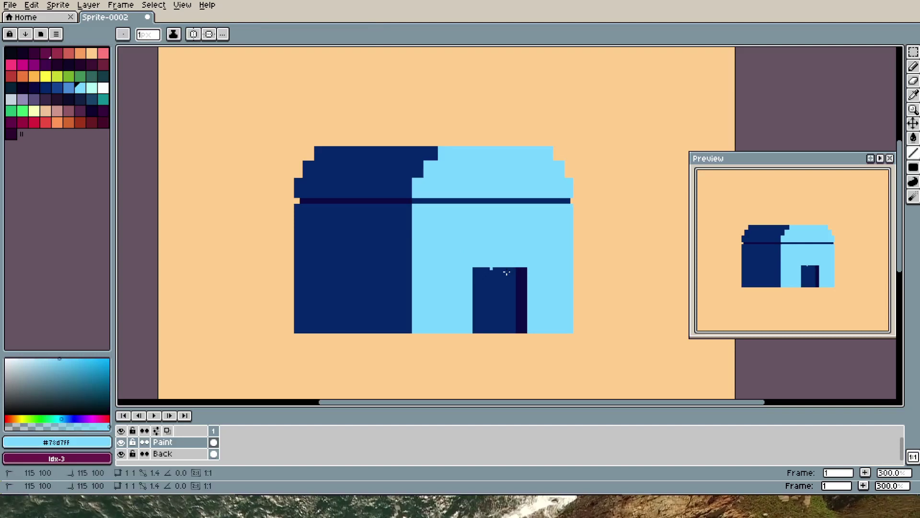
left_click_drag(491, 269, 474, 286)
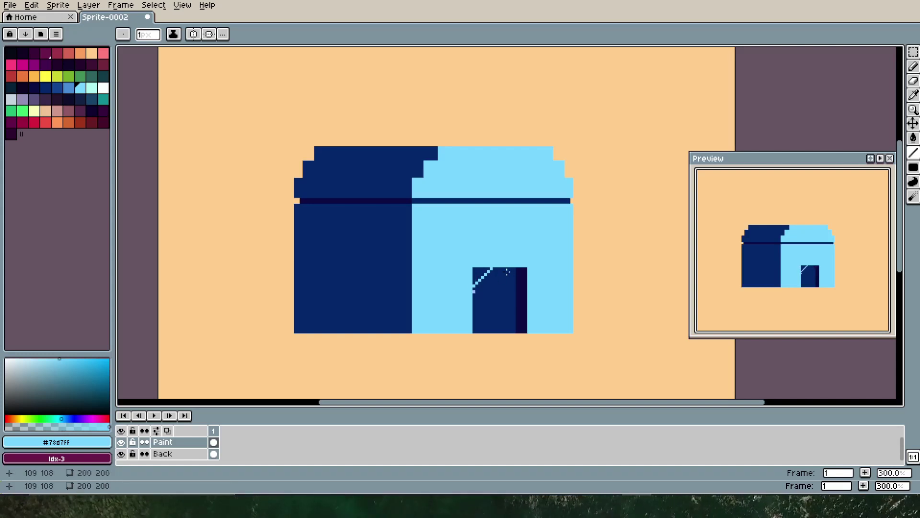
left_click_drag(507, 271, 506, 272)
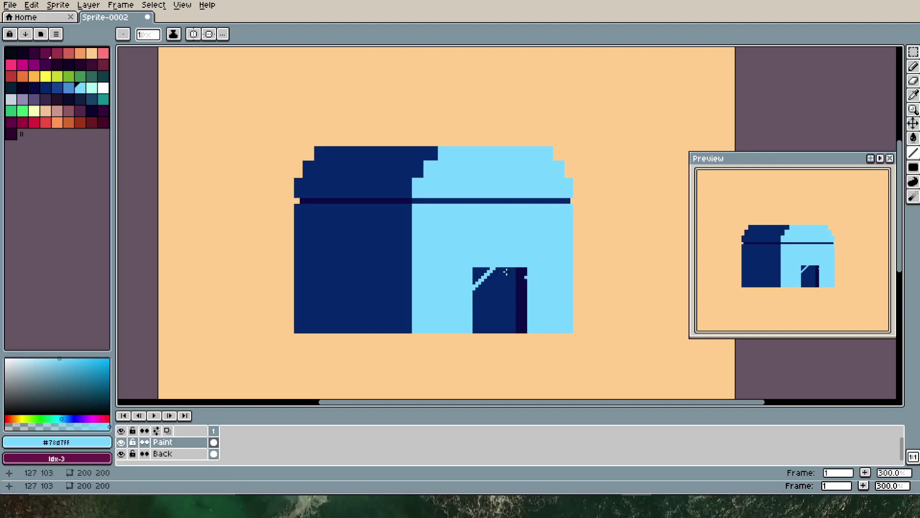
left_click_drag(506, 271, 506, 272)
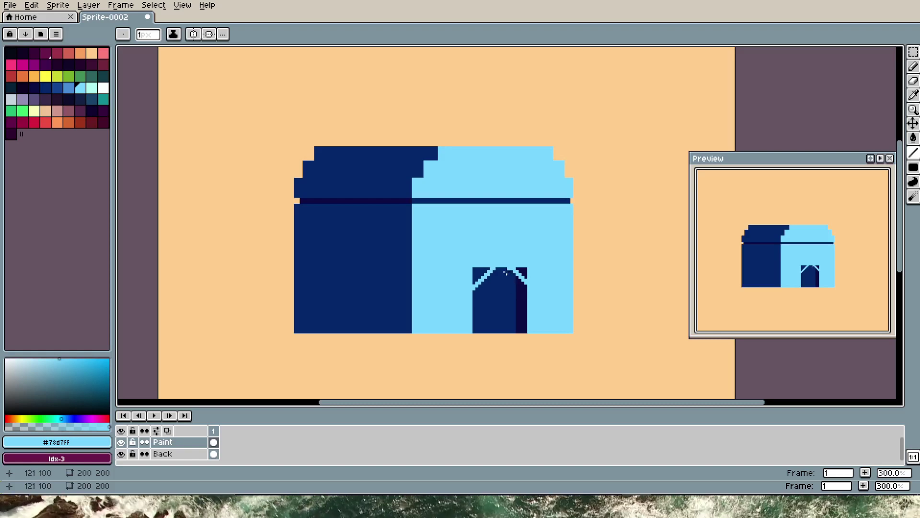
left_click_drag(518, 283, 526, 287)
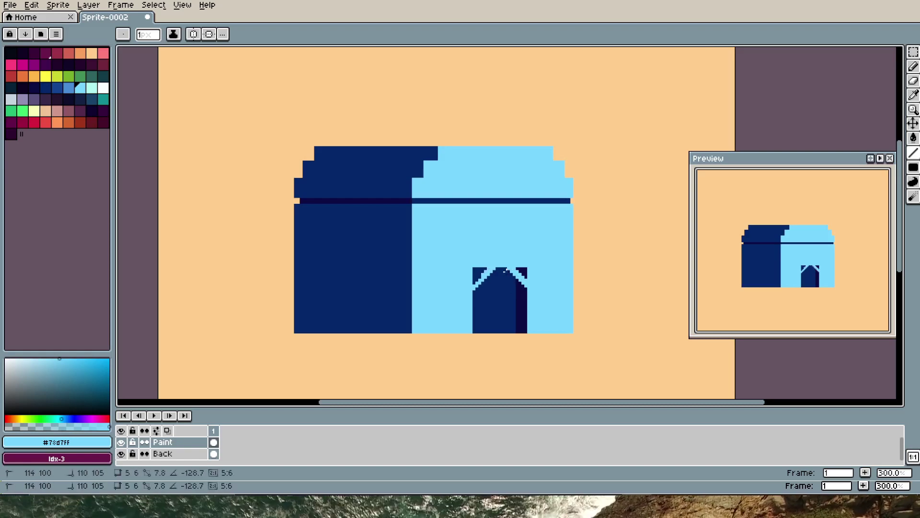
left_click(500, 311)
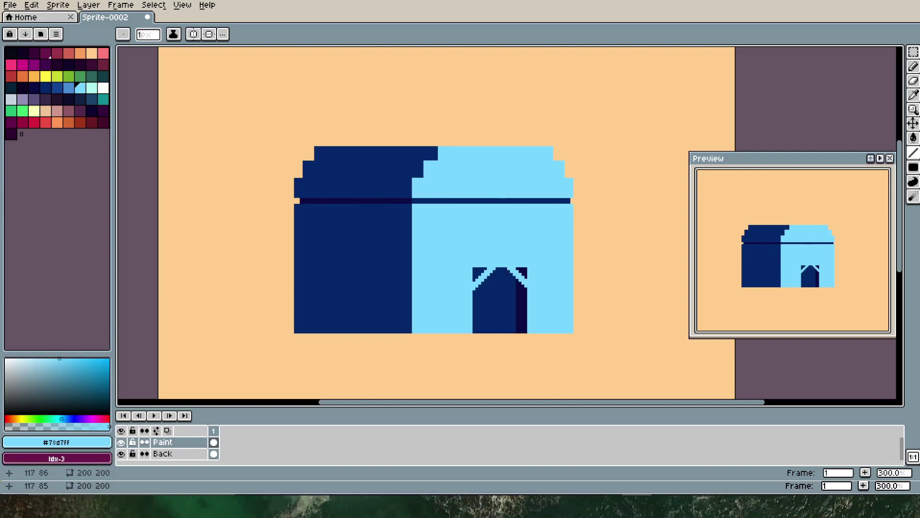
- Copy the full-width 95 by 2 pixel seam, place the copy 13 pixels lower, and erase a notch at its dark-side outer end
key("shift+u")
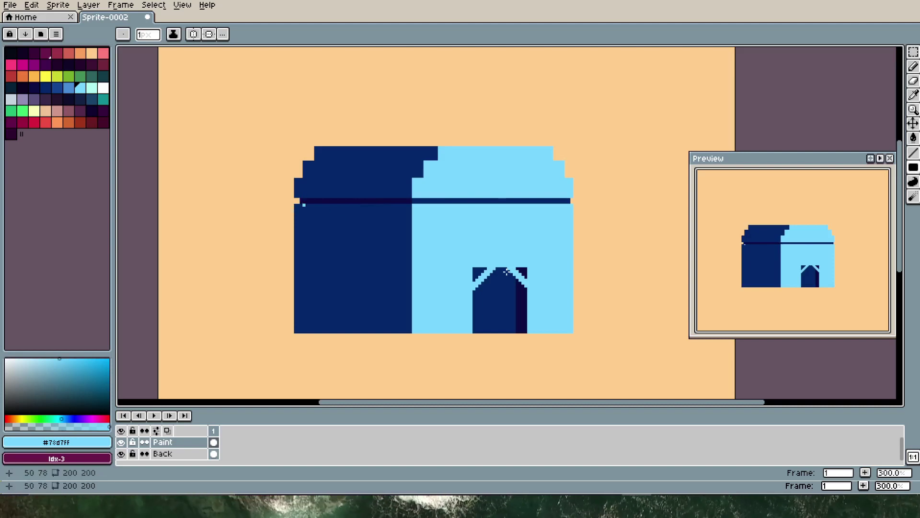
key("m")
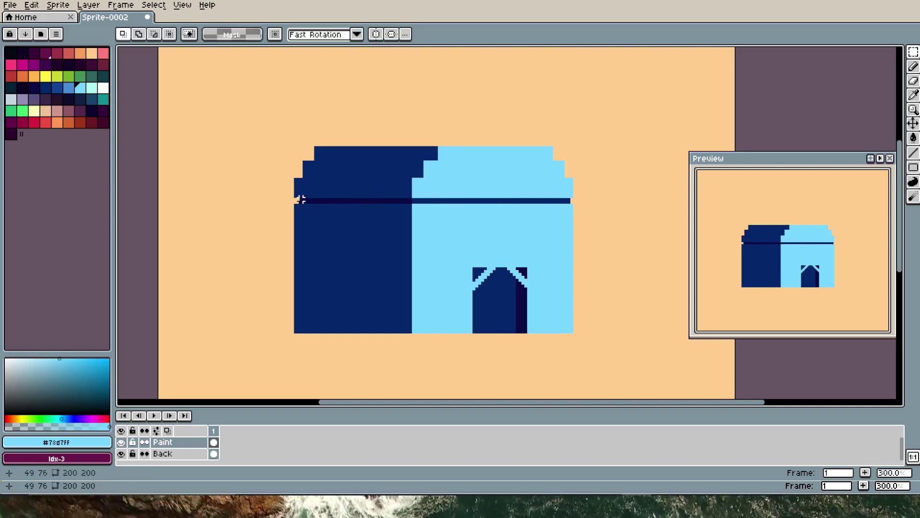
left_click_drag(298, 198, 574, 205)
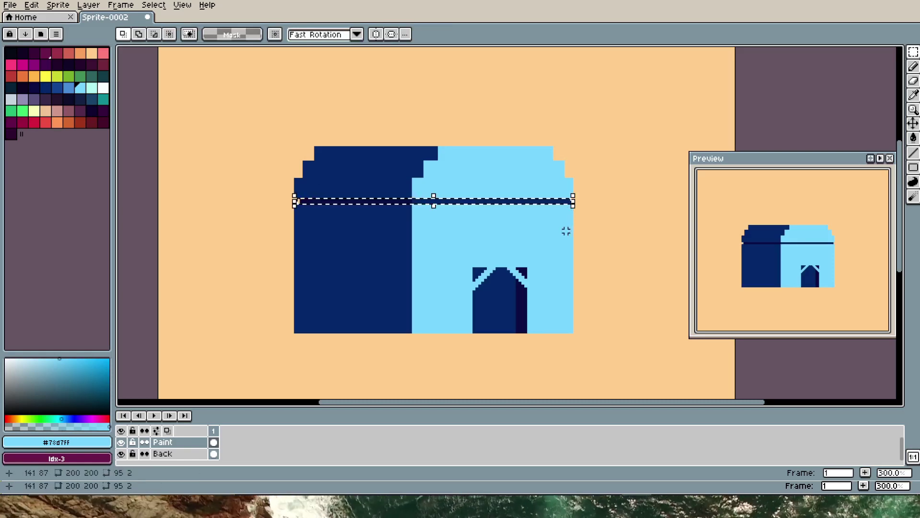
key("ctrl+t")
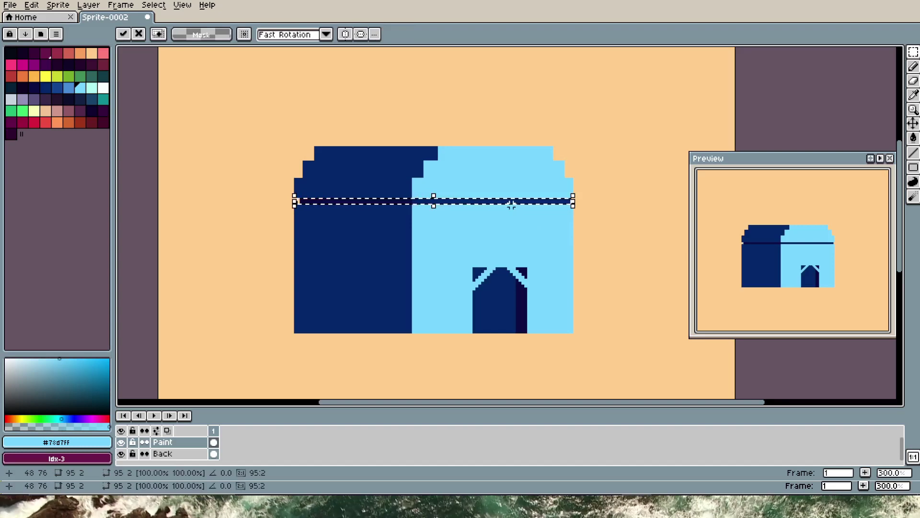
key("Down")
key("Down")
key("Down")
key("Down")
key("Down")
key("Down")
key("Down")
key("Down")
key("Down")
key("Down")
key("Down")
key("Down")
key("Down")
key("Left")
key("Left")
key("Left")
key("Left")
key("Left")
key("Left")
key("Left")
key("Left")
key("Left")
key("Right")
key("Right")
key("Right")
key("Right")
key("Right")
key("Right")
key("Right")
key("Right")
key("Right")
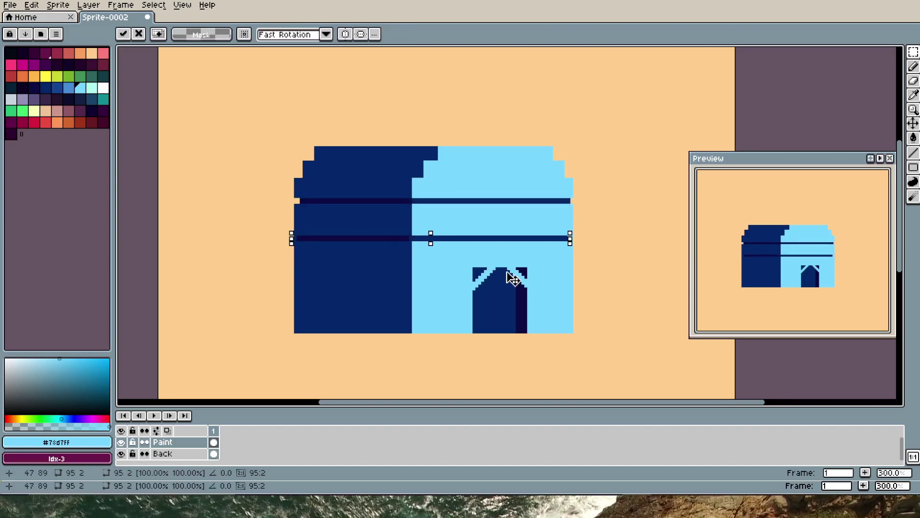
left_click(603, 269)
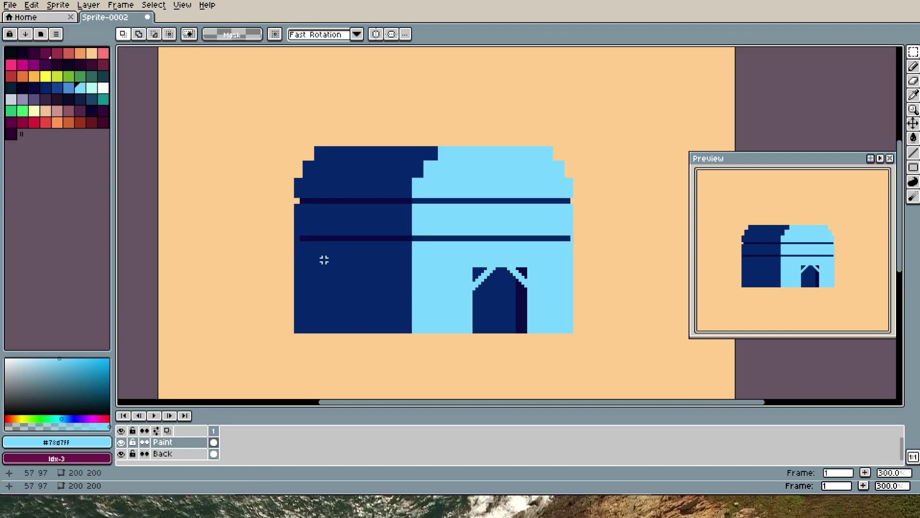
key("b")
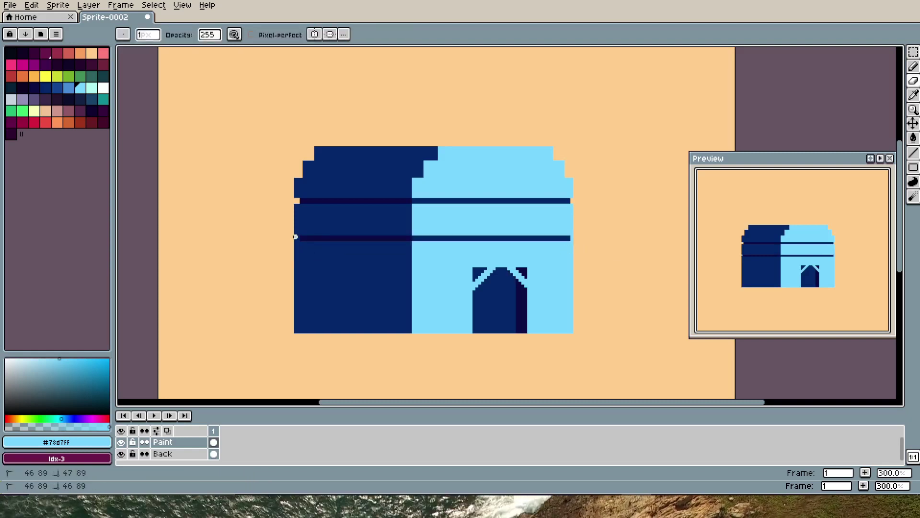
left_click(295, 237)
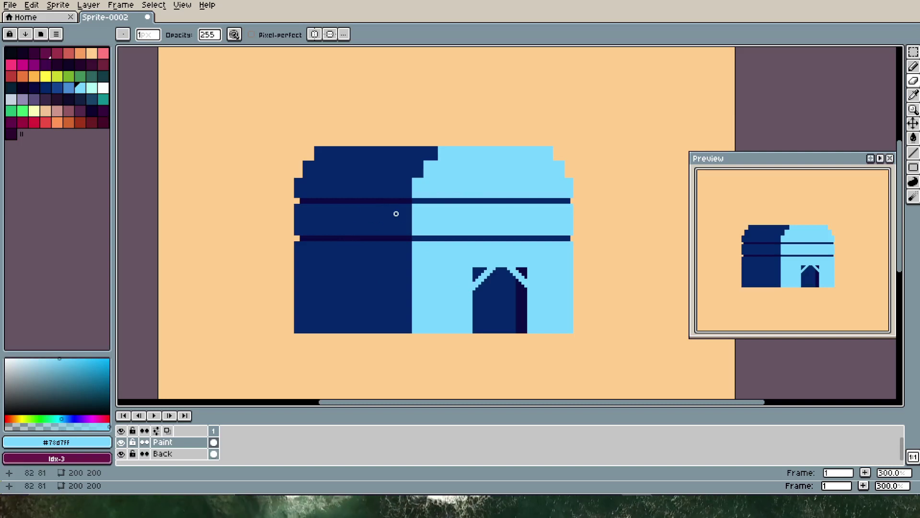
- Draw a window about 14 by 16 pixels on the dark side below the lower seam and fill it with #78d7ff
key("i")
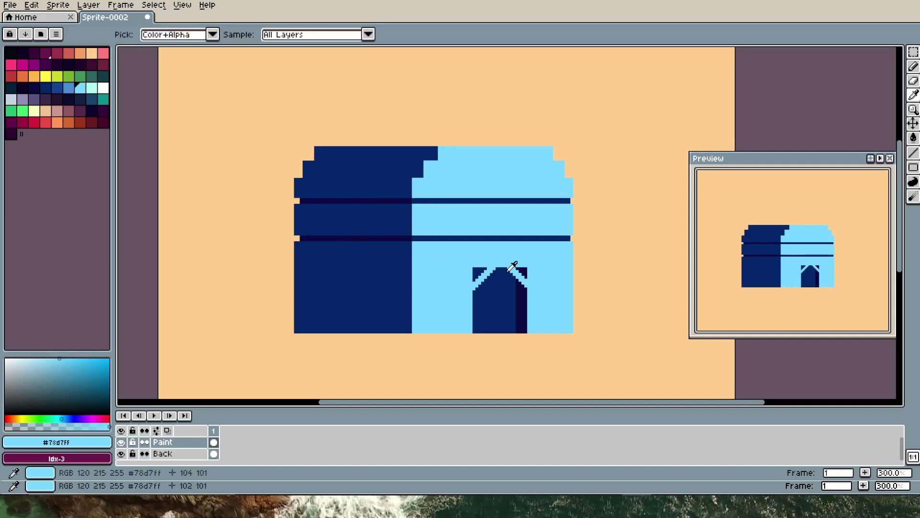
key("b")
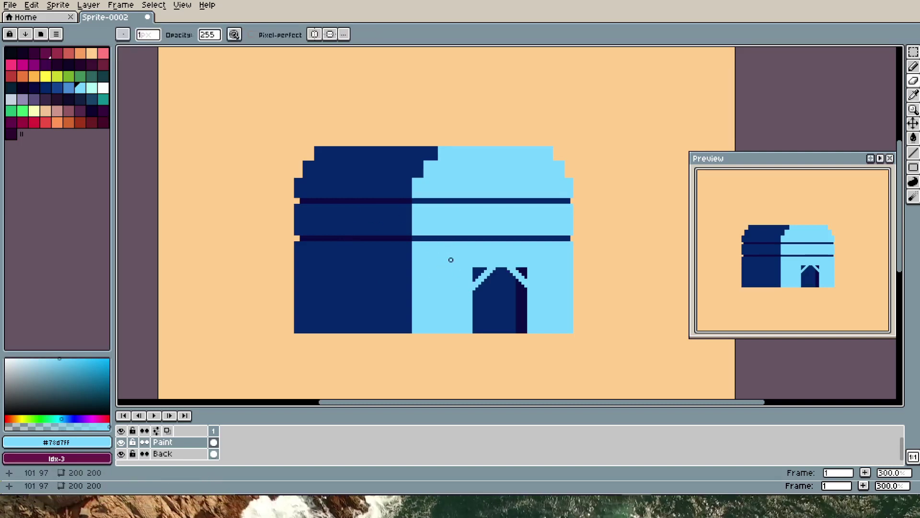
left_click(381, 248)
key("u")
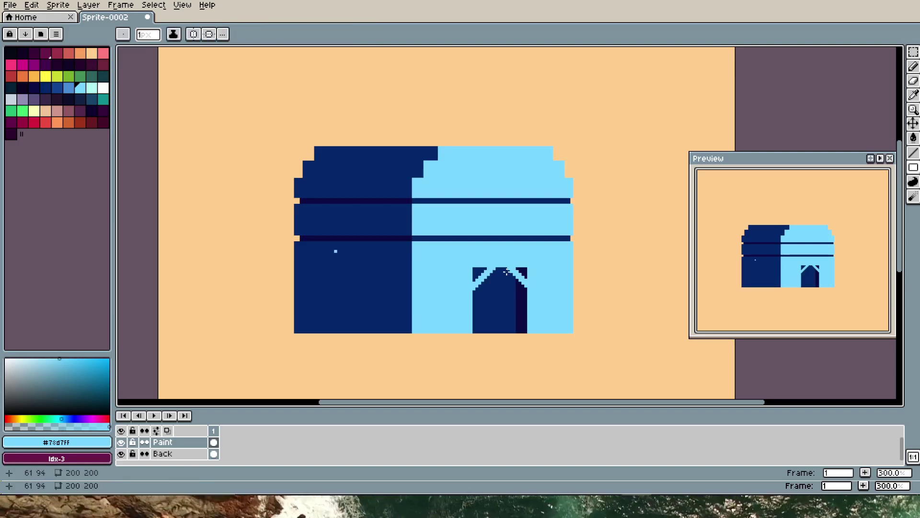
left_click_drag(332, 247, 370, 291)
key("g")
left_click(362, 277)
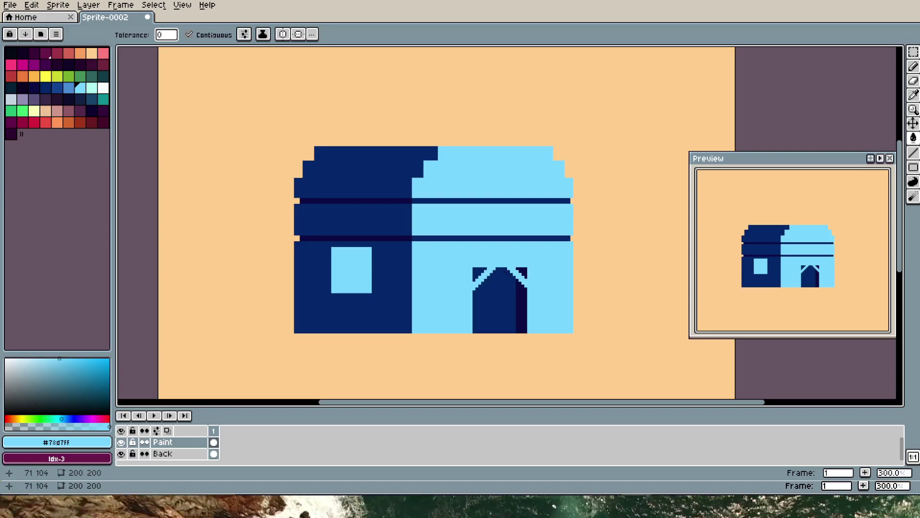
- Add a filled 17 by 4 pixel sill in #0c0b42 directly under the window and extend its outer end by one pixel
key("i")
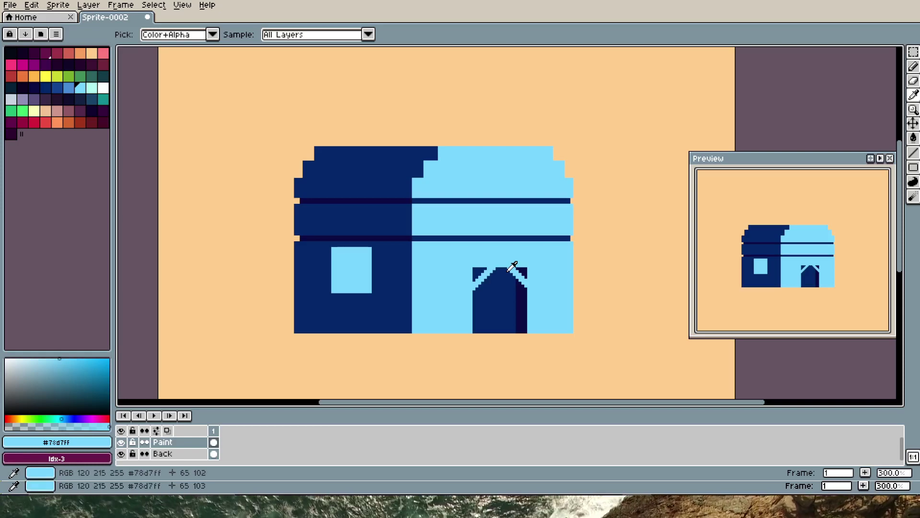
left_click(510, 269)
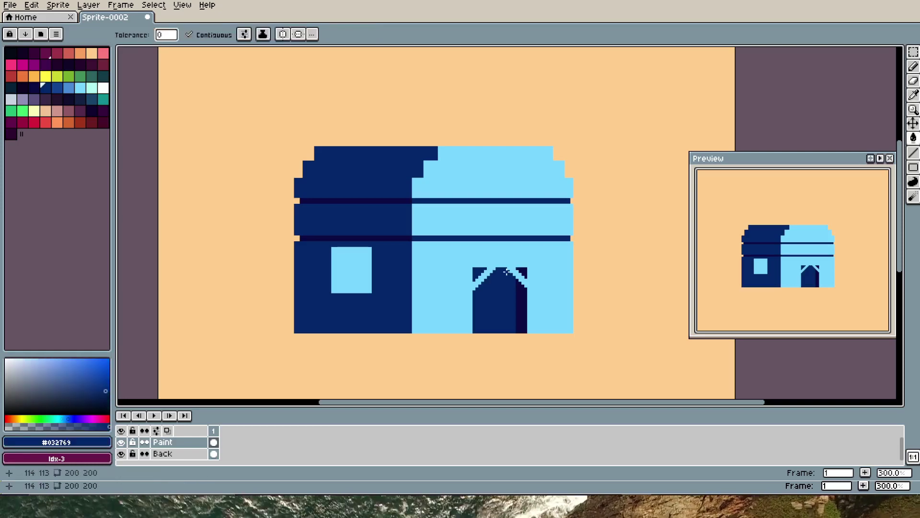
left_click(510, 269)
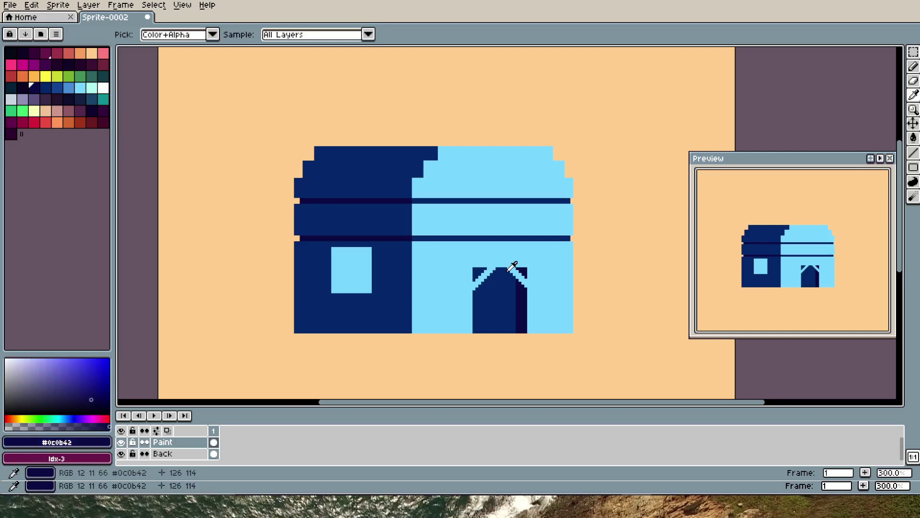
key("b")
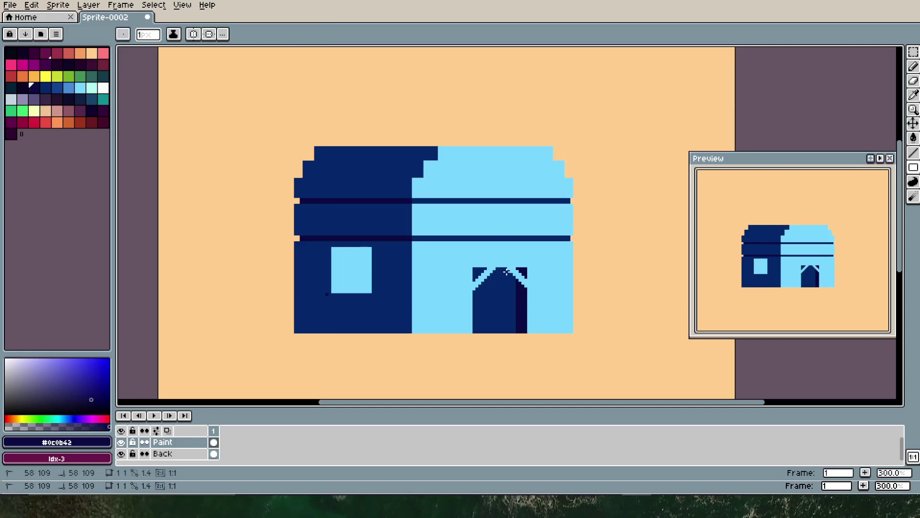
left_click_drag(327, 294, 373, 303)
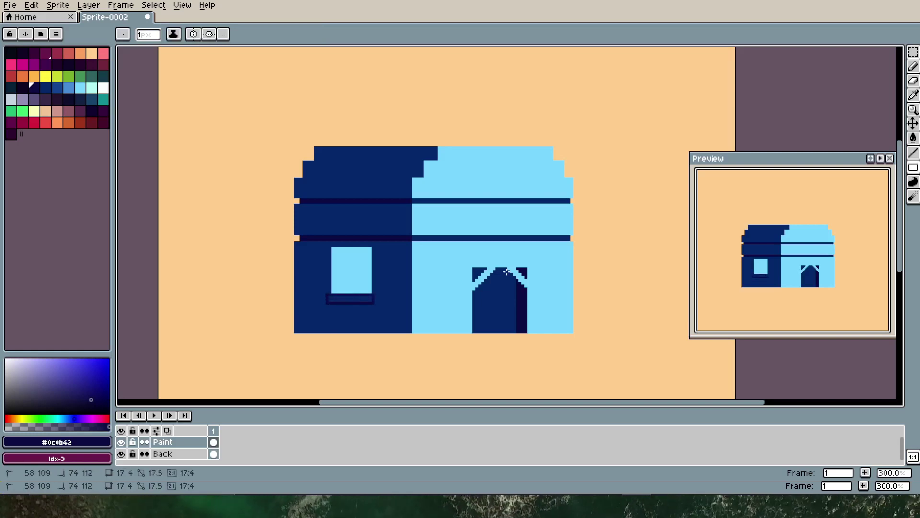
key("g")
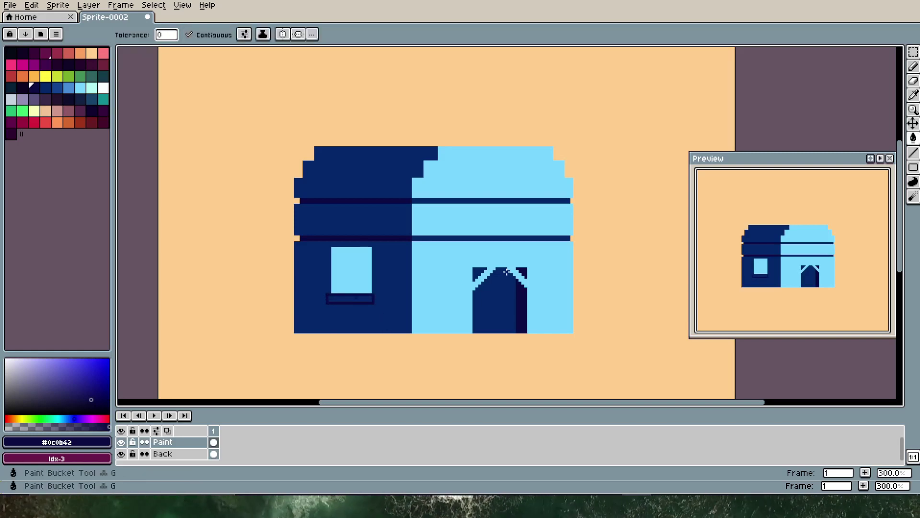
left_click(355, 299)
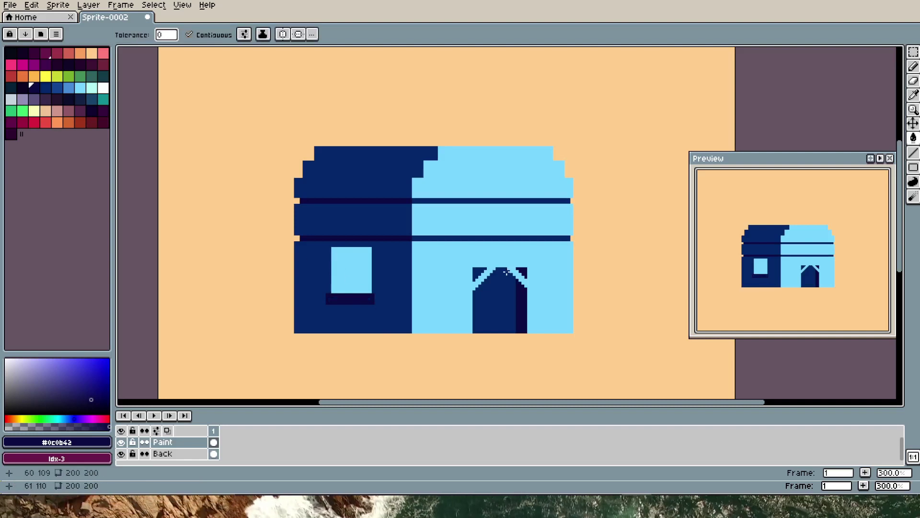
key("b")
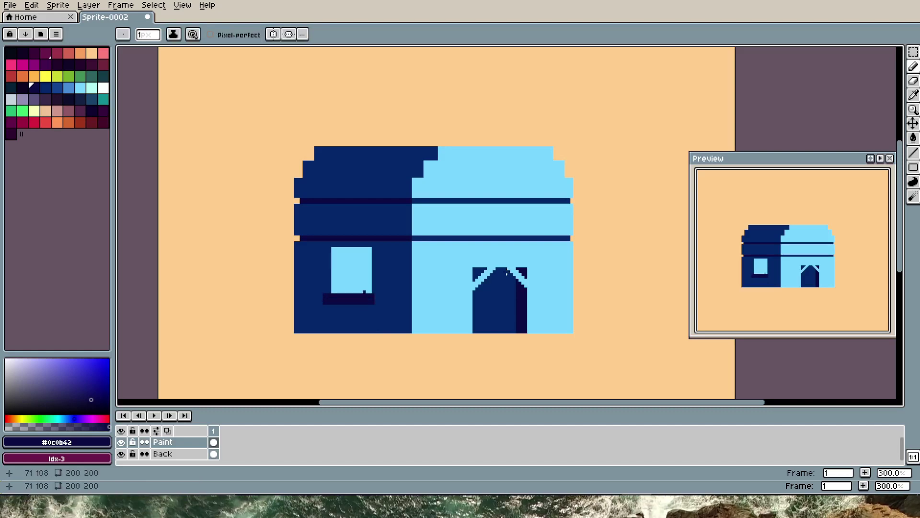
- Add a filled light end about 3 by 4 pixels in #78d7ff to the sill on the side facing the light front
key("i")
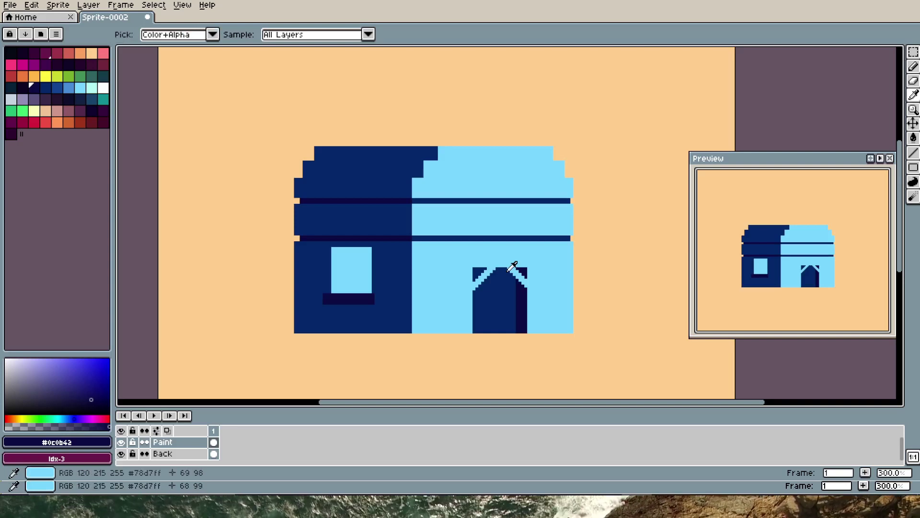
left_click(512, 265)
key("b")
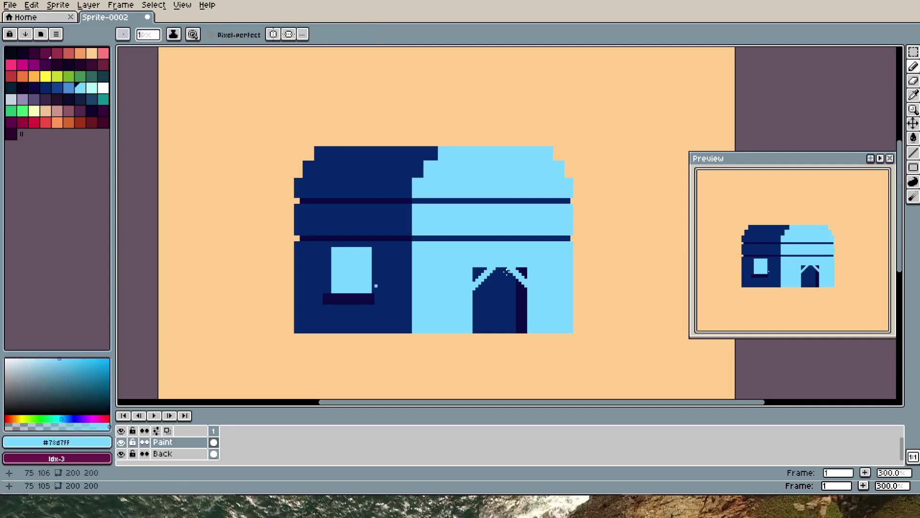
key("u")
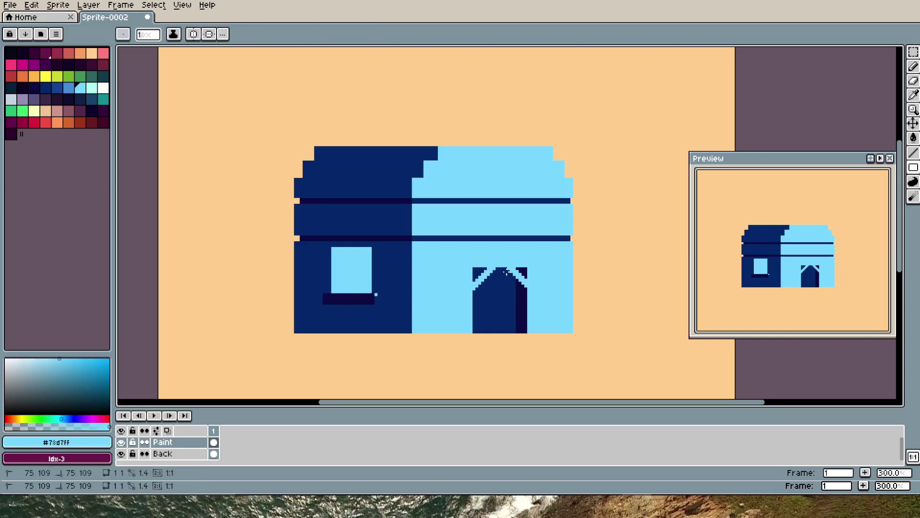
left_click_drag(376, 294, 382, 303)
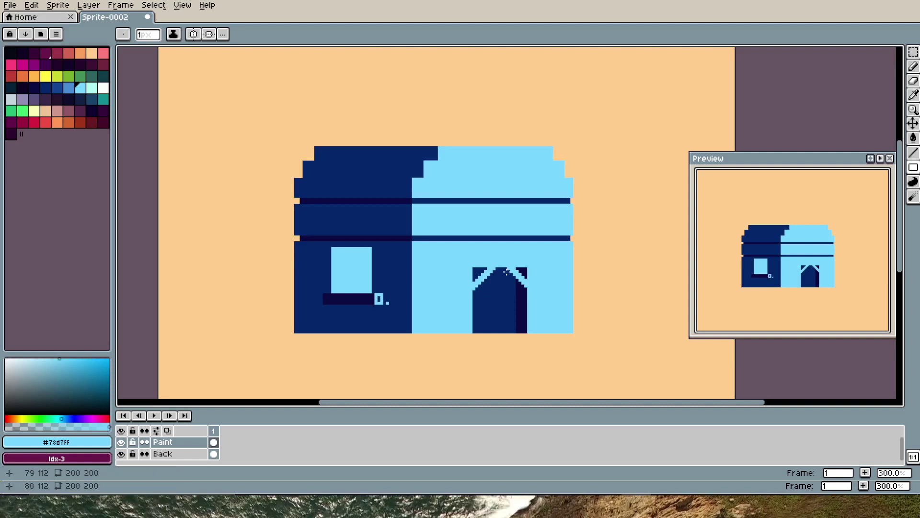
key("b")
left_click(402, 278)
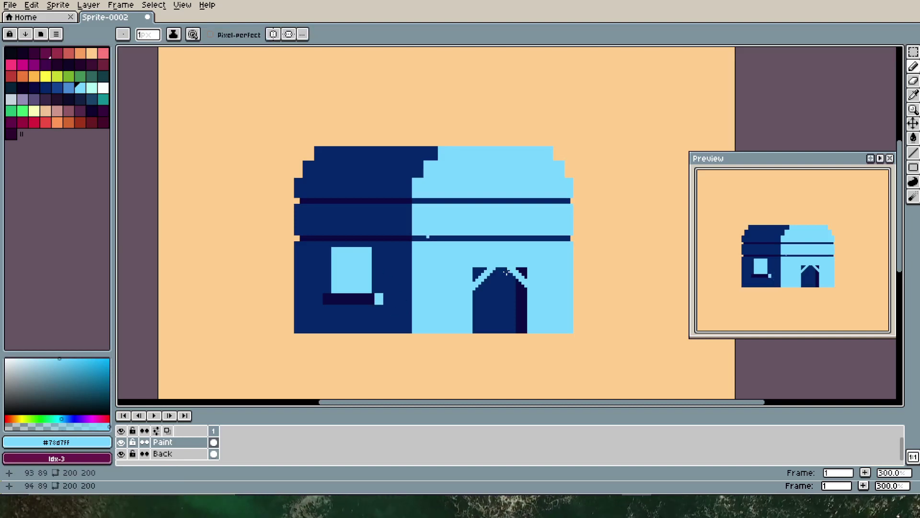
- Draw a filled vertical pane about 3 by 15 pixels in #032769 inside the window, near its outer edge and reaching down to the sill
scroll(507, 271, "right", 2)
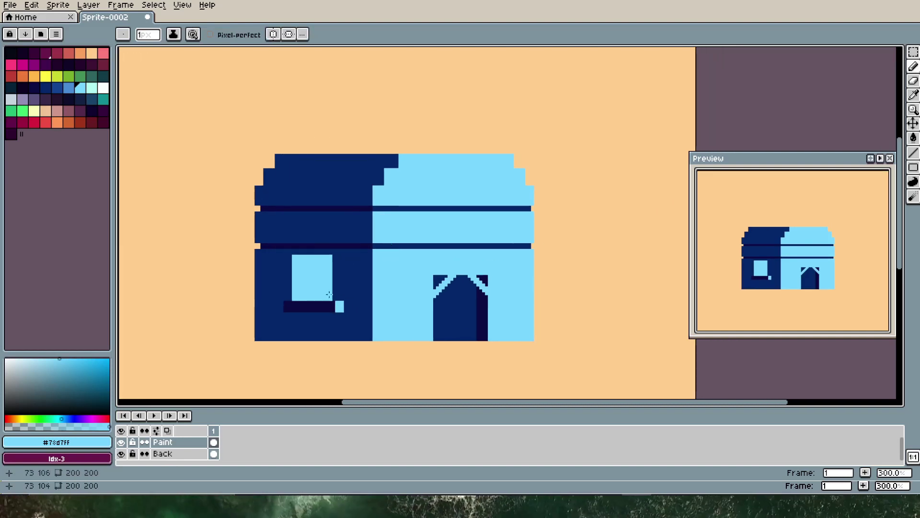
scroll(351, 277, "down", 1)
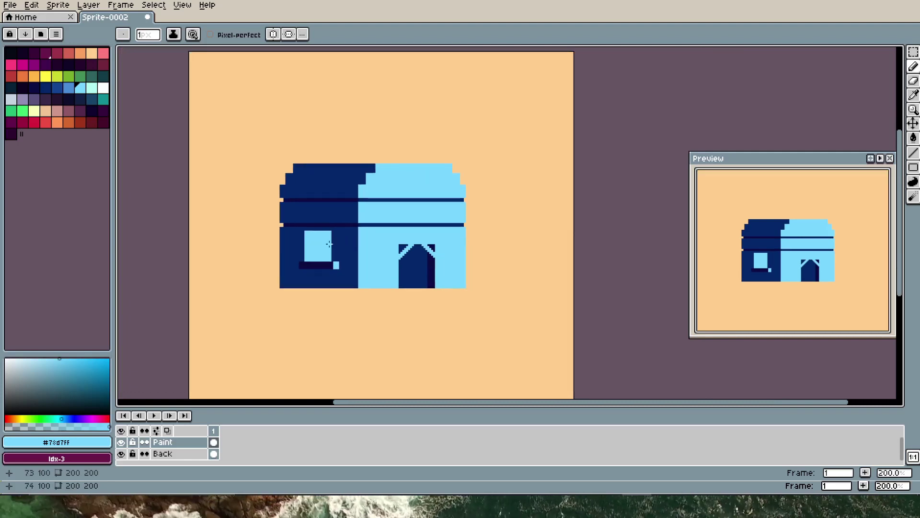
scroll(323, 241, "up", 1)
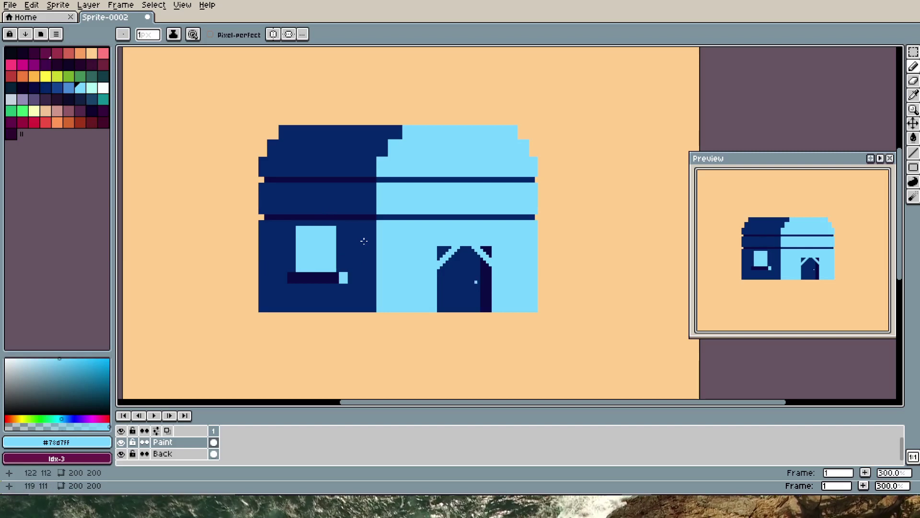
key("i")
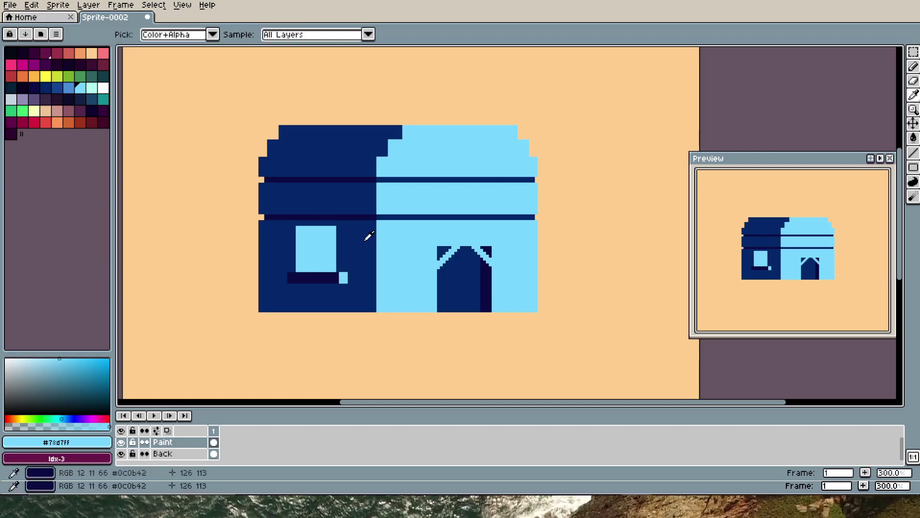
left_click(366, 240)
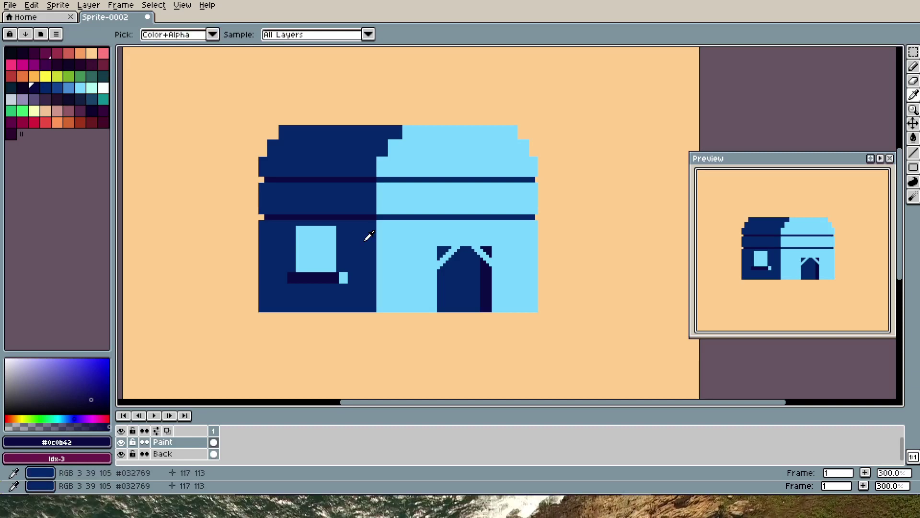
left_click(366, 239)
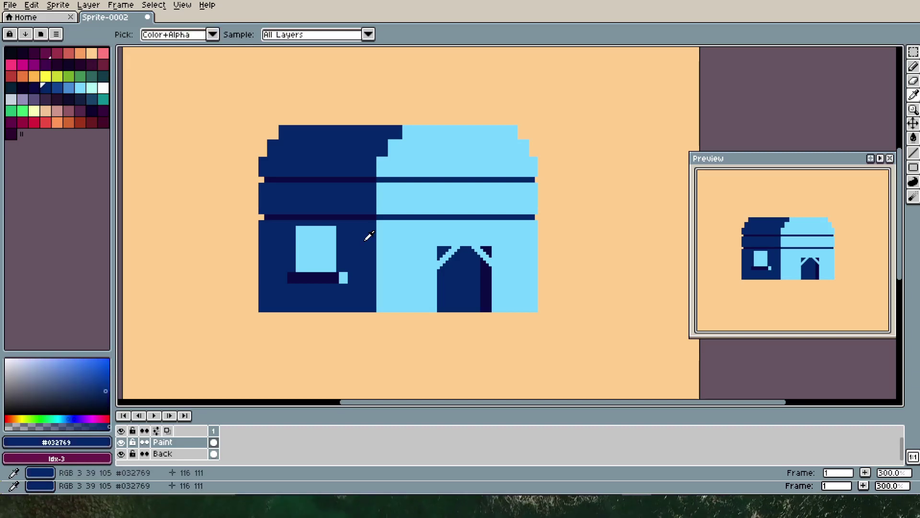
key("b")
key("u")
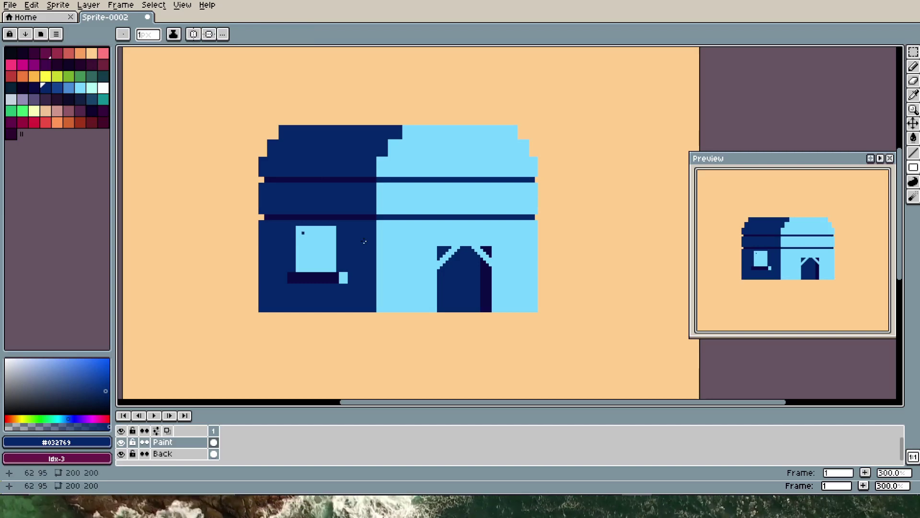
left_click_drag(303, 233, 308, 271)
key("g")
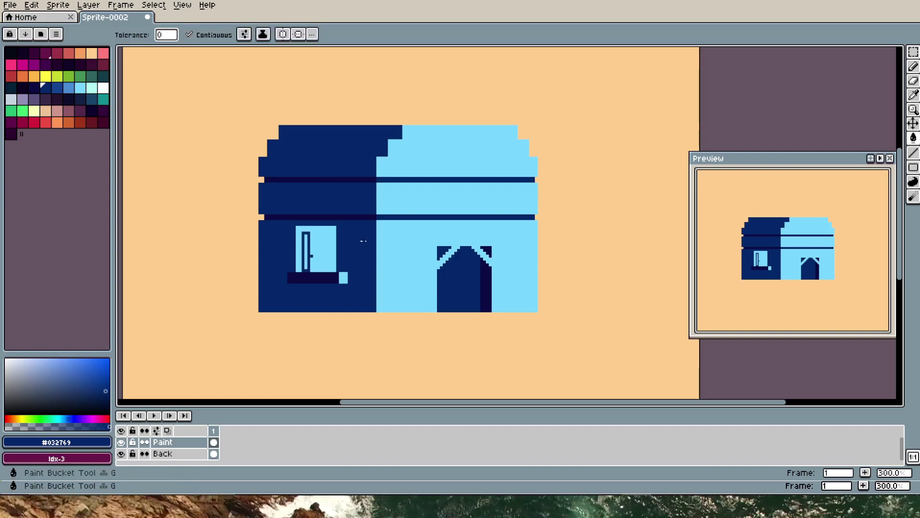
left_click(305, 251)
key("b")
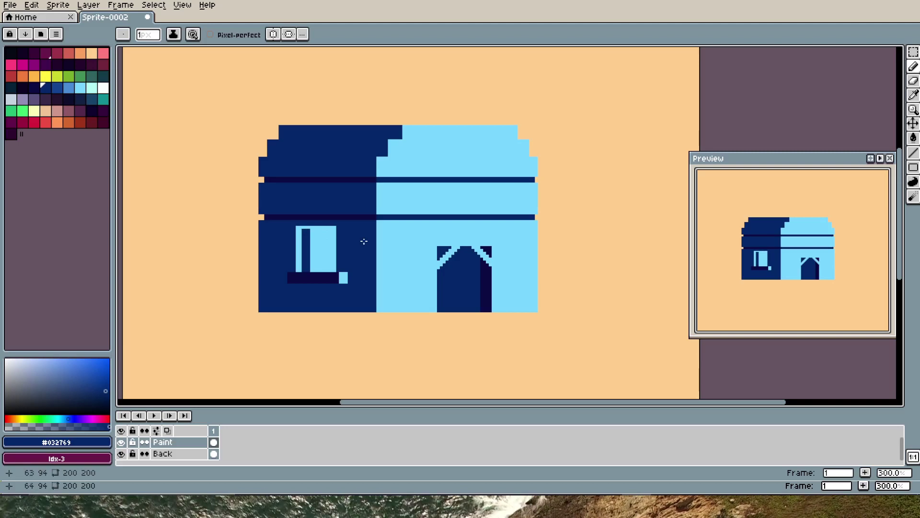
key("alt")
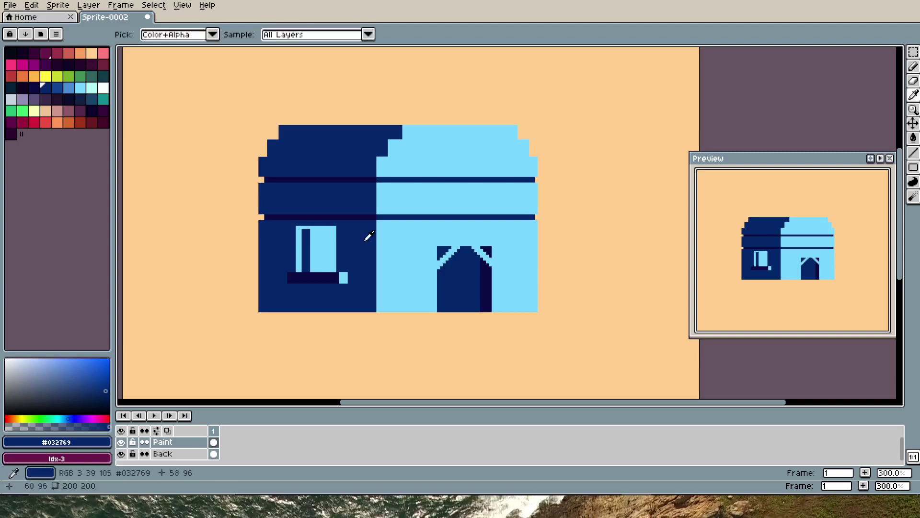
- Try to narrow the window by painting its outer strip and vertical pane over in #032769
key("shift")
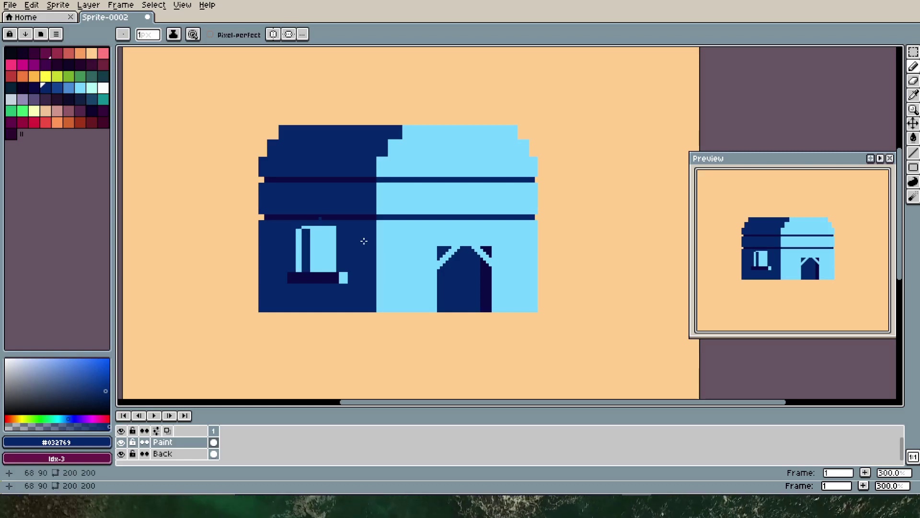
key("ctrl+z")
key("ctrl+z")
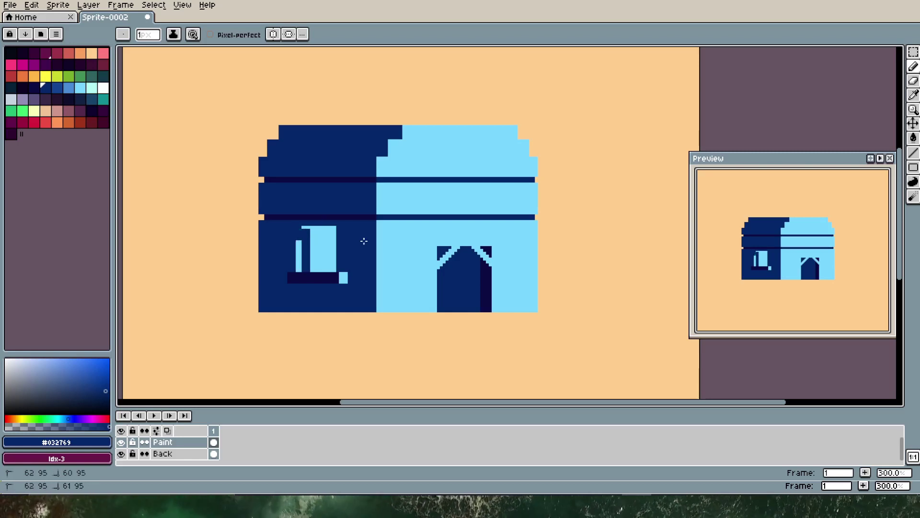
key("ctrl+z")
key("ctrl+z")
key("ctrl+z")
key("ctrl+z")
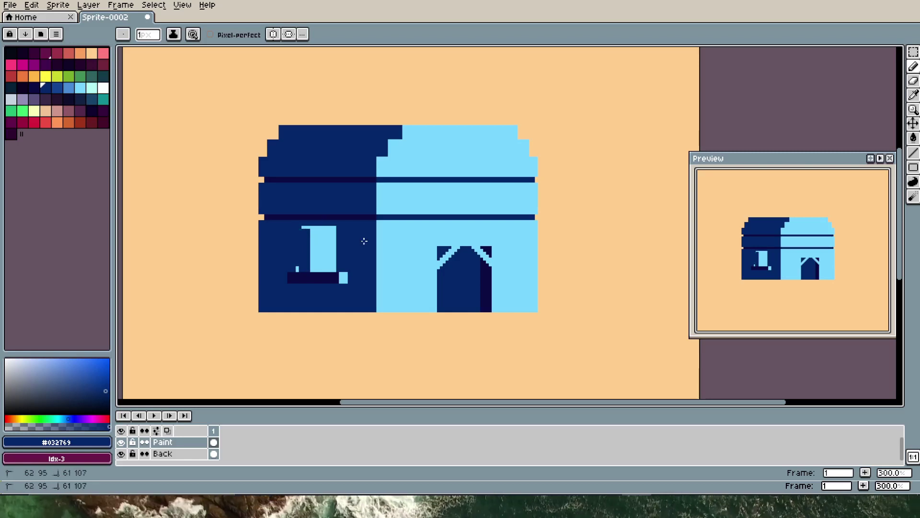
key("ctrl+z")
key("ctrl+z")
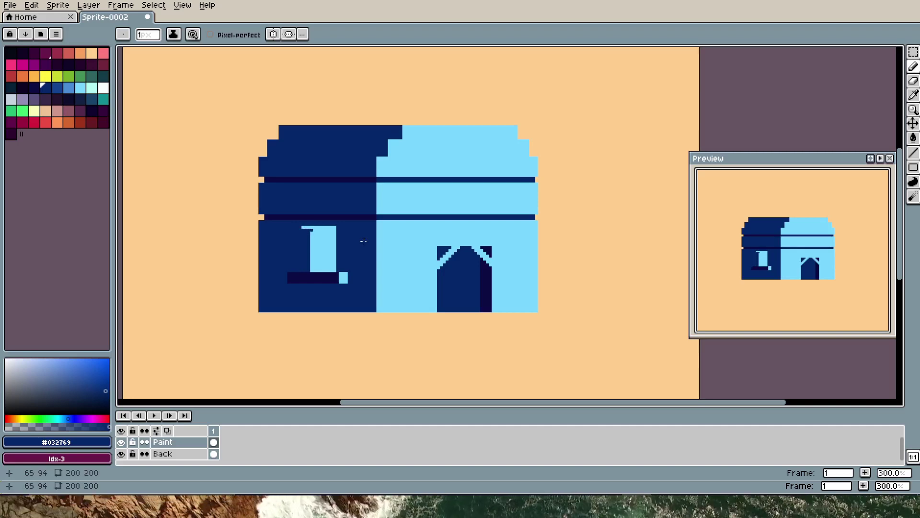
key("ctrl+z")
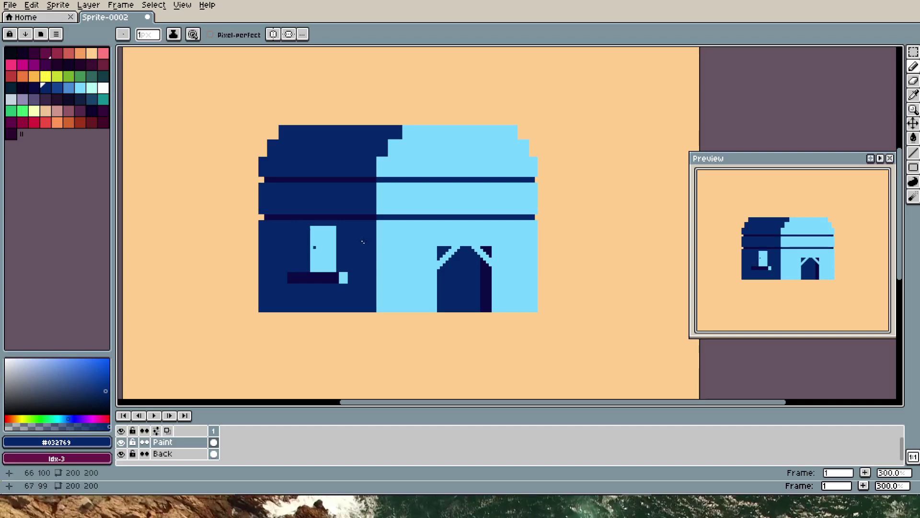
key("ctrl+z")
- Undo the strokes over the window's outer strip and the vertical pane drawn inside the window
key("i")
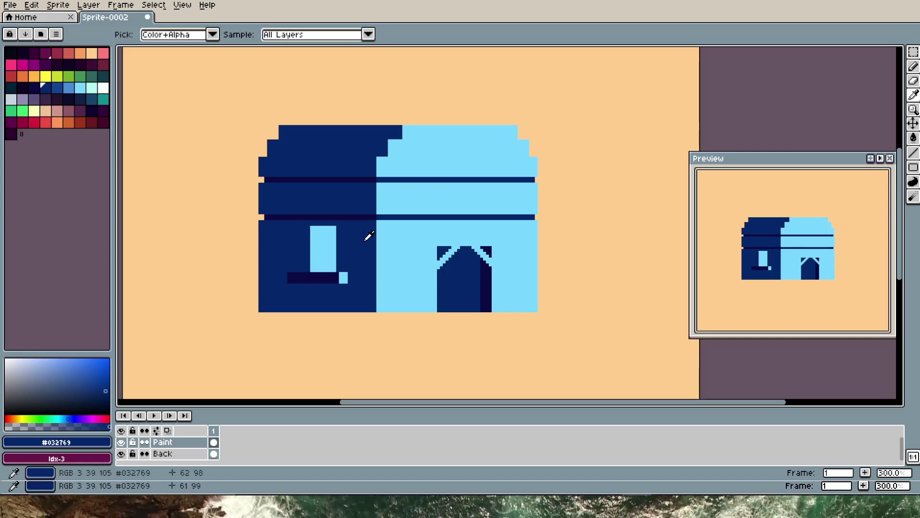
left_click(368, 235)
key("v")
key("ctrl+z")
key("ctrl+z")
key("ctrl+z")
key("ctrl+z")
key("ctrl+z")
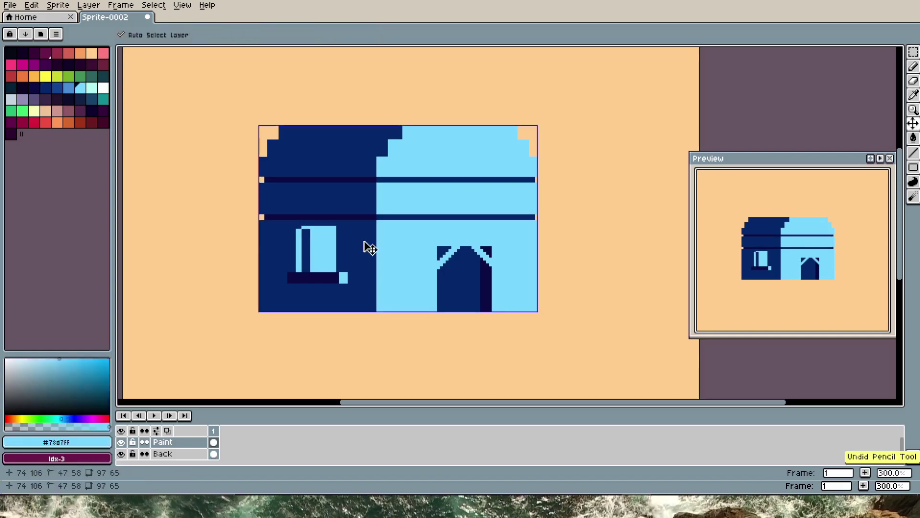
key("ctrl+z")
key("ctrl+d")
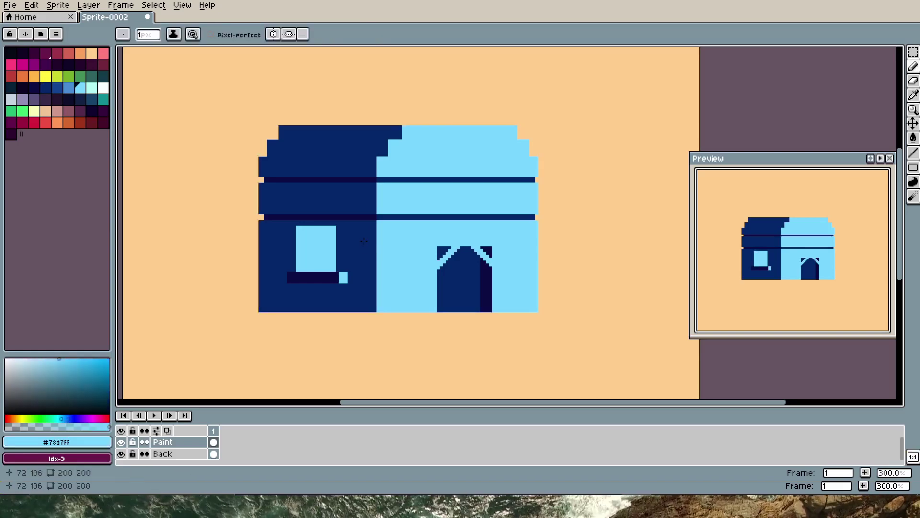
- Draw a filled strip about 4 by 16 pixels in #0c0b42 along the window's outer edge, reaching down to the sill
key("b")
key("i")
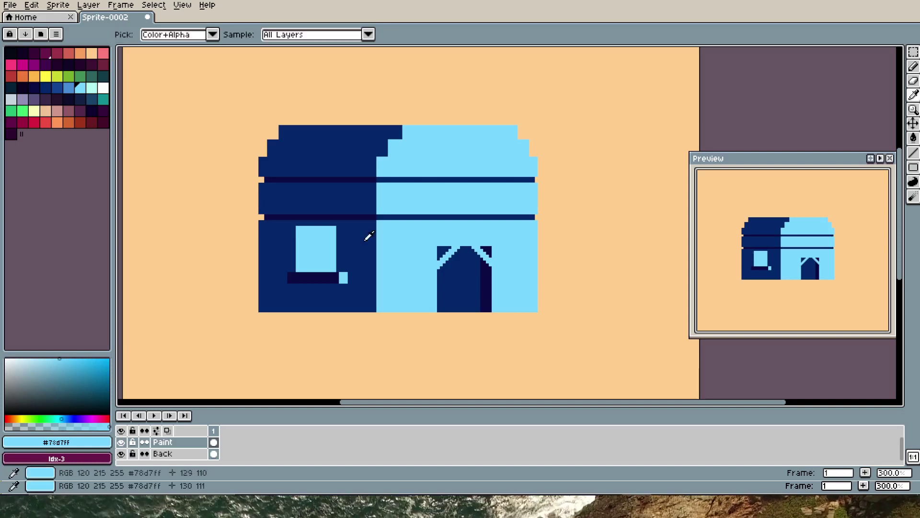
left_click(368, 236)
key("shift+u")
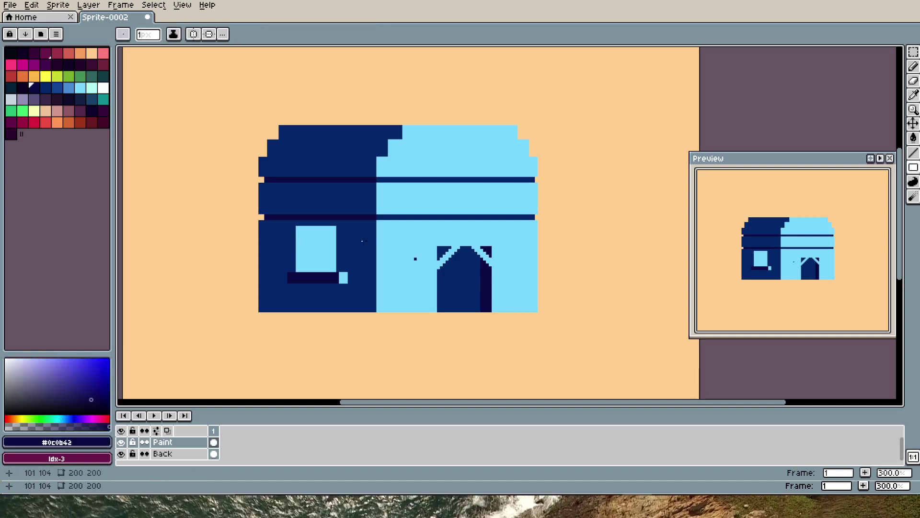
left_click_drag(300, 230, 305, 269)
left_click_drag(363, 241, 364, 241)
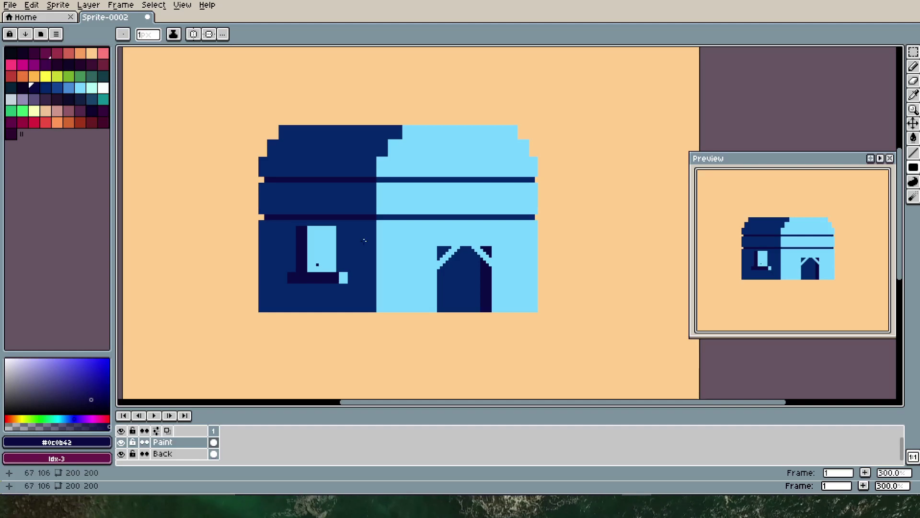
- Draw a vertical line 1 by 16 pixels in #78d7ff directly outside the window's dark strip, up from the sill
key("i")
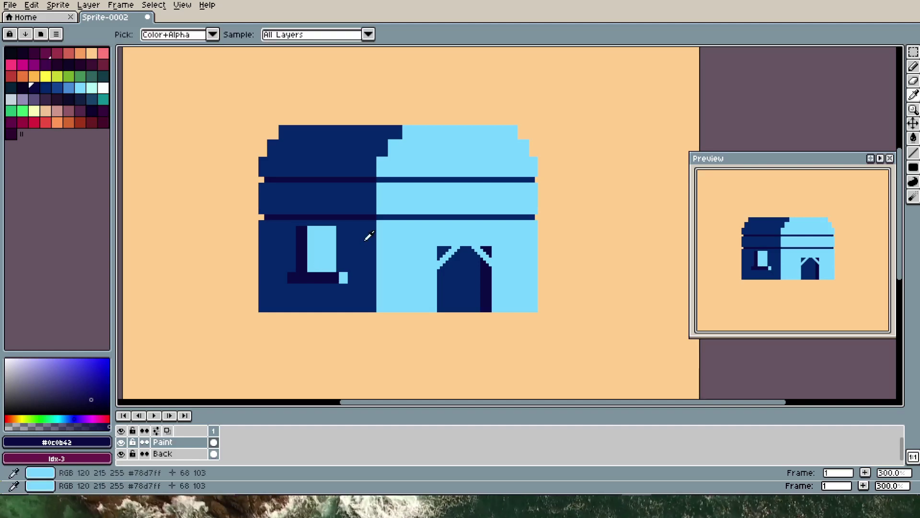
key("b")
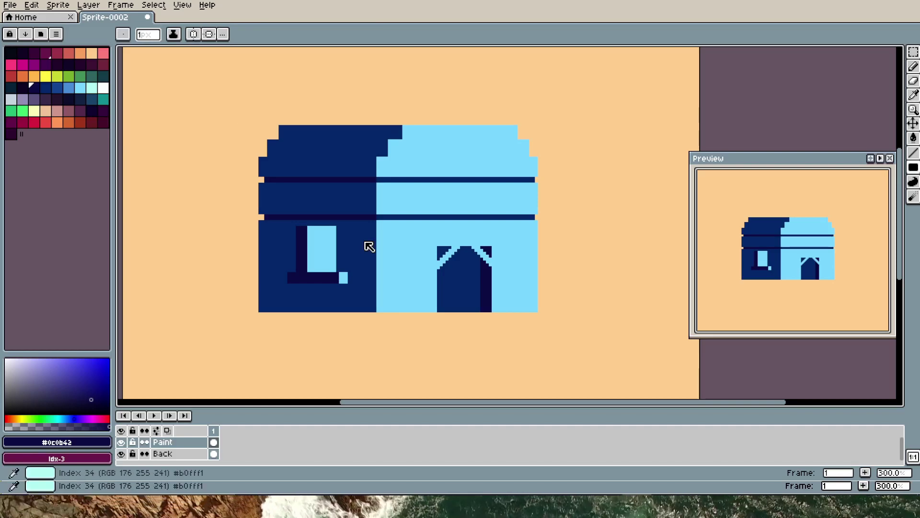
left_click(368, 245, "alt")
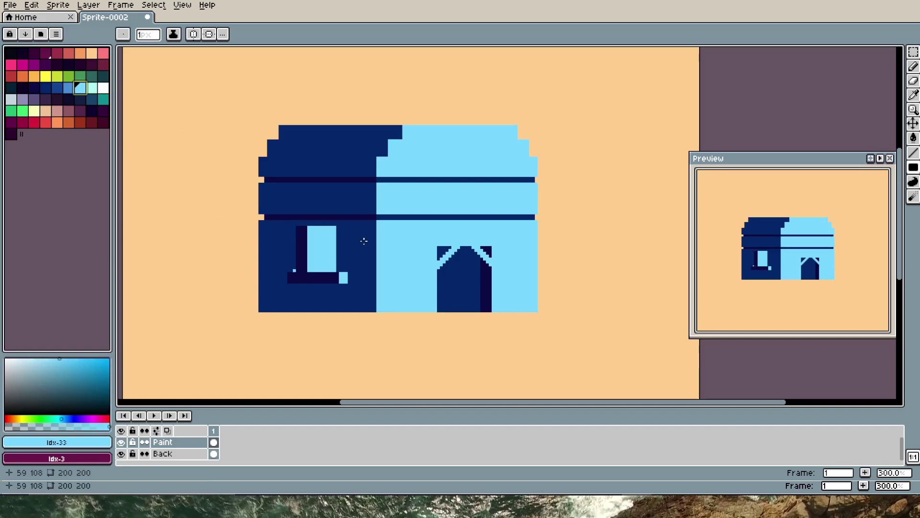
left_click(294, 240, "shift")
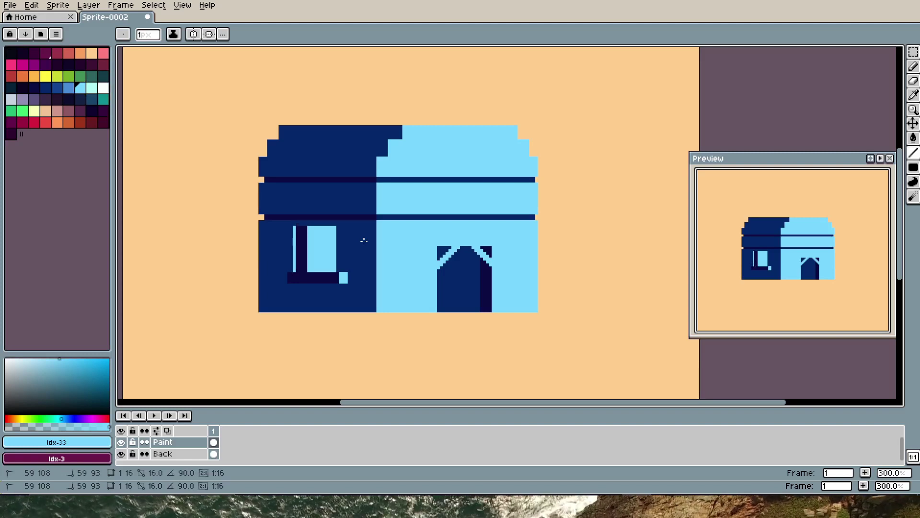
- Fill the window's glass with the paler palette colour #b0fff1
key("]")
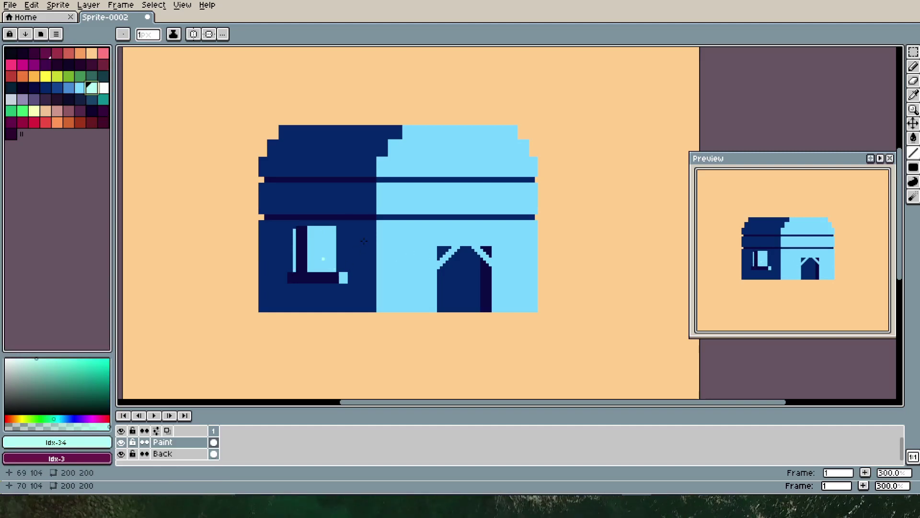
key("g")
left_click(321, 254)
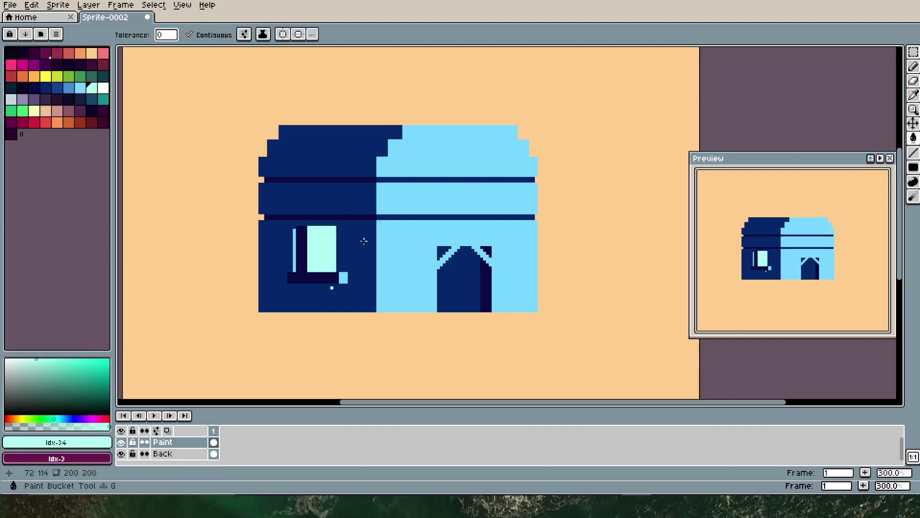
- Paint over the light vertical line outside the window's dark strip with the wall colour #032769
key("i")
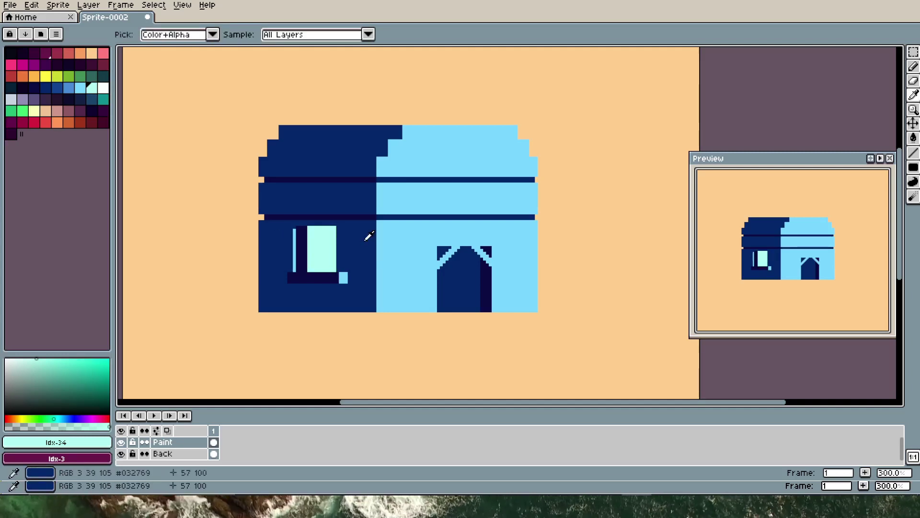
left_click(367, 236)
key("b")
key("i")
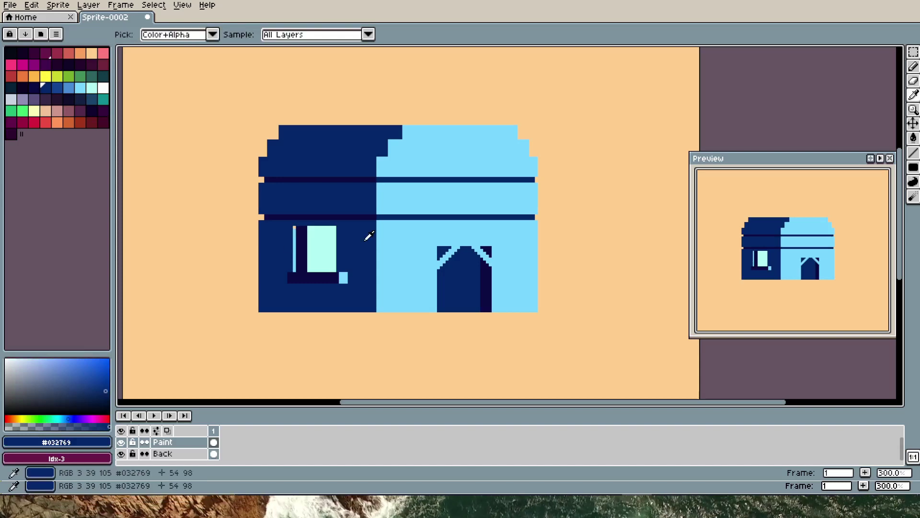
key("b")
left_click_drag(294, 228, 294, 260)
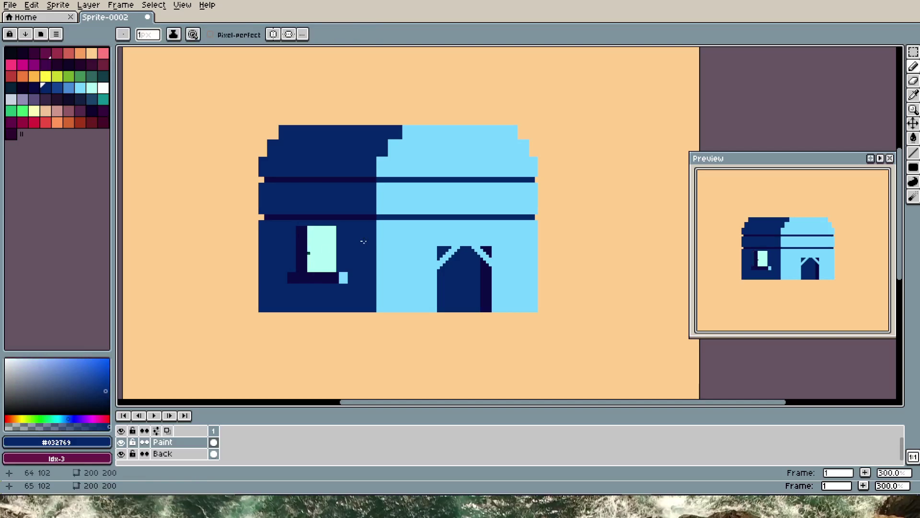
key("i")
key("b")
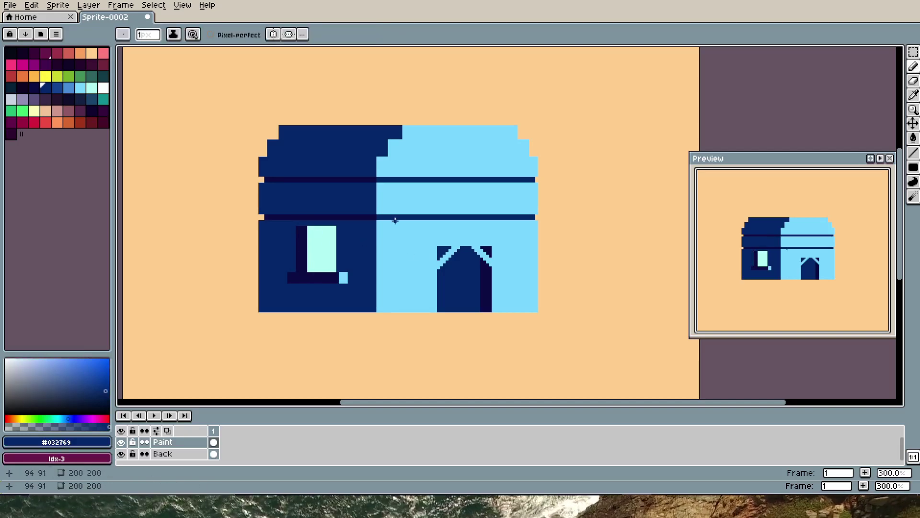
- Fill the arched door's face and its upper corner piece nearest the window with the window's #b0fff1
scroll(374, 231, "down", 1)
scroll(357, 217, "up", 1)
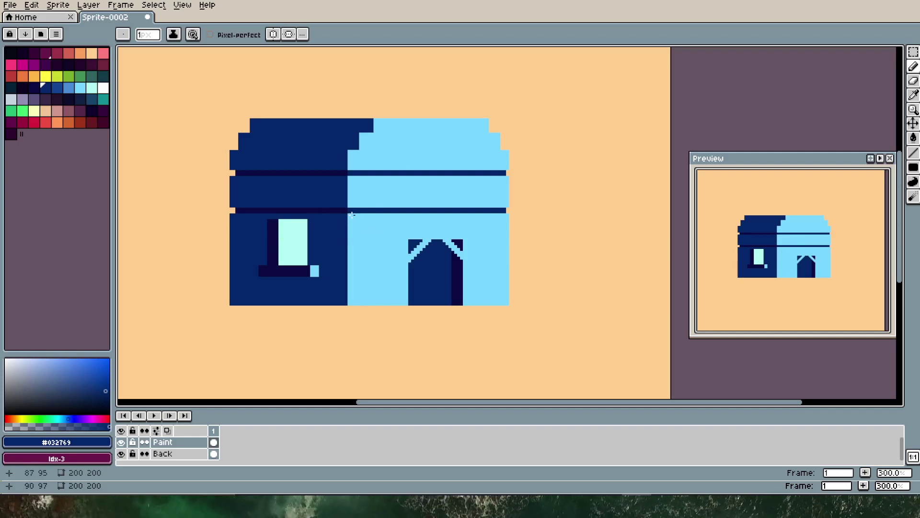
left_click(292, 239, "alt")
key("g")
left_click(429, 273)
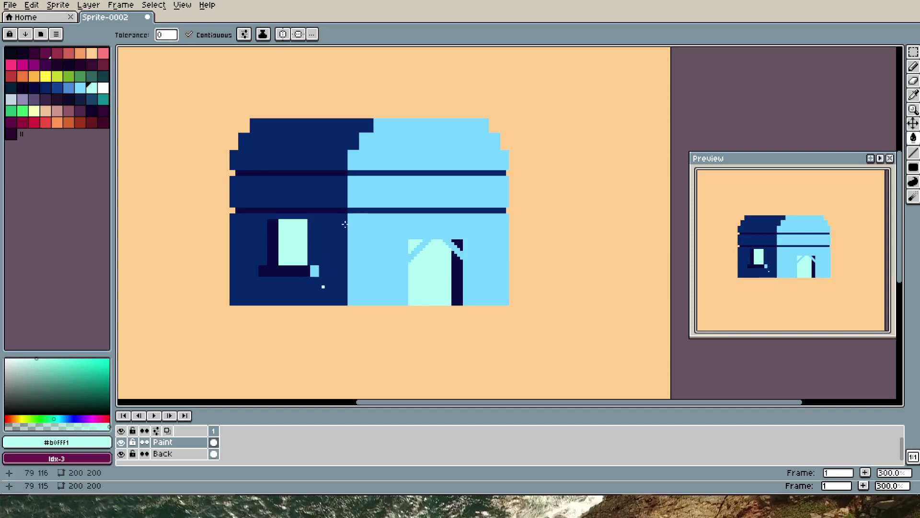
left_click(321, 266)
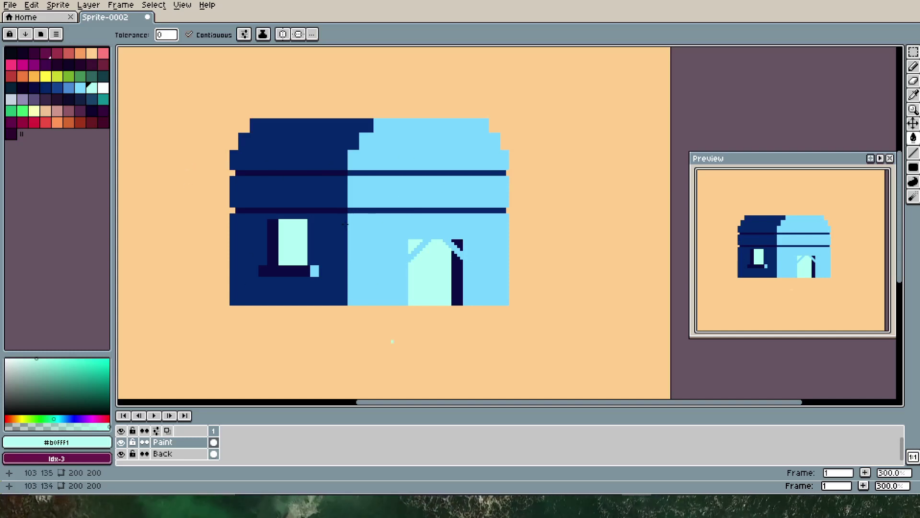
left_click(346, 295)
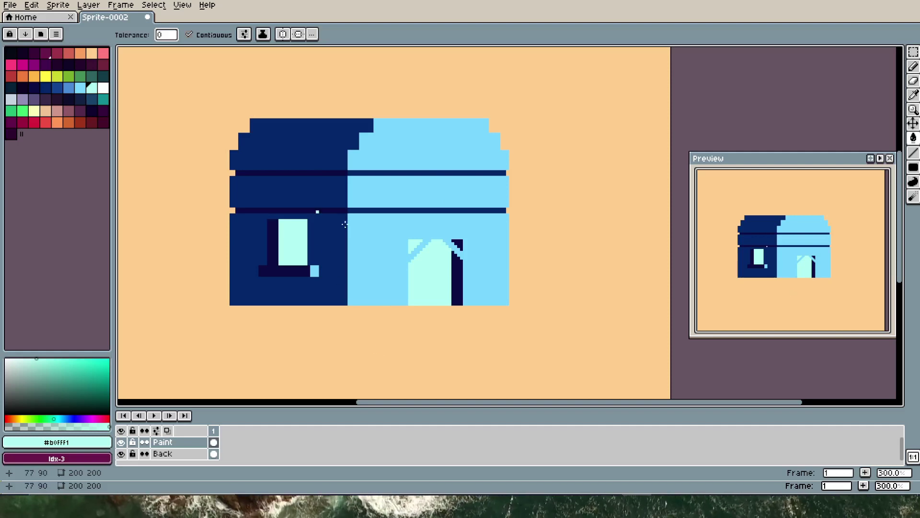